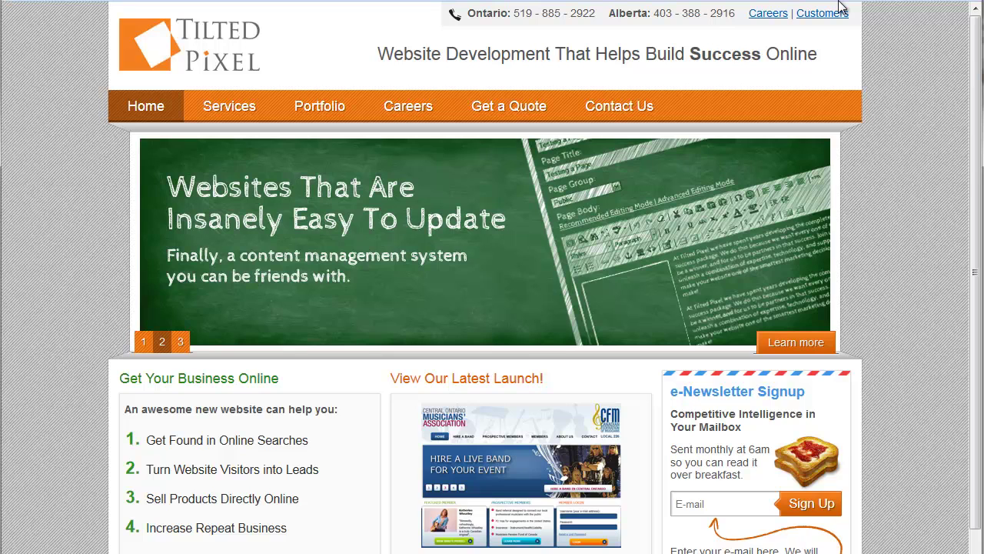
- Open the customer login area and look over the administration's role management page and support form, highlighting the support phone number
left_click(841, 7)
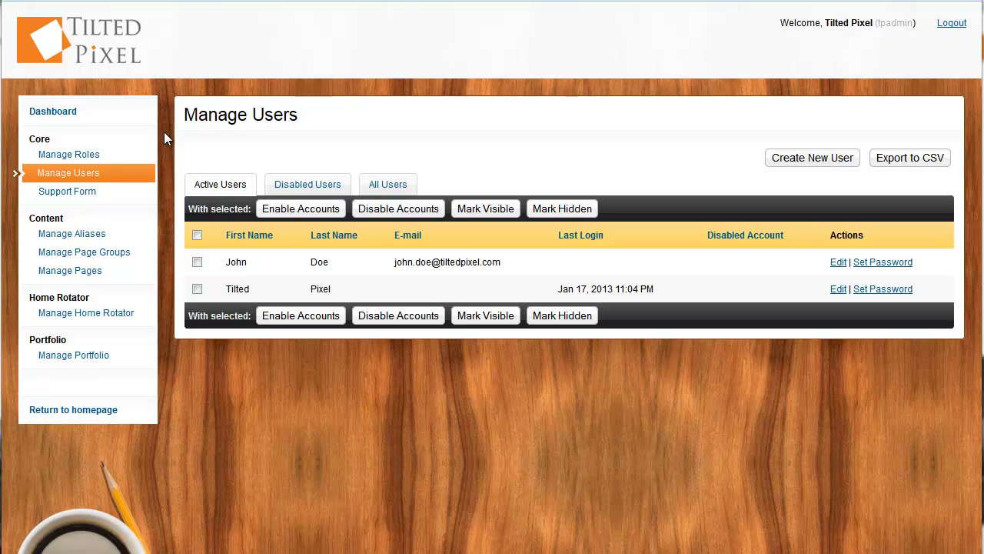
left_click(113, 156)
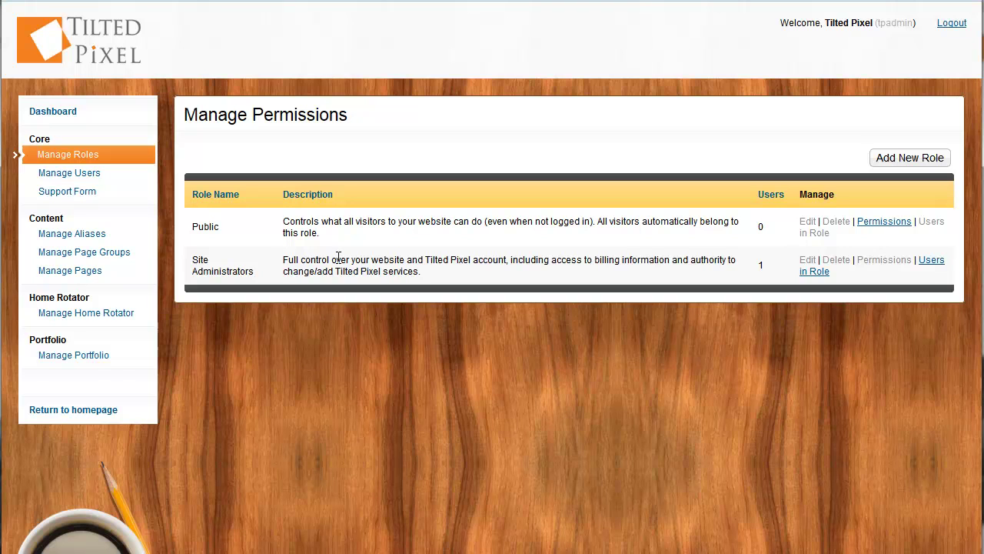
left_click(99, 191)
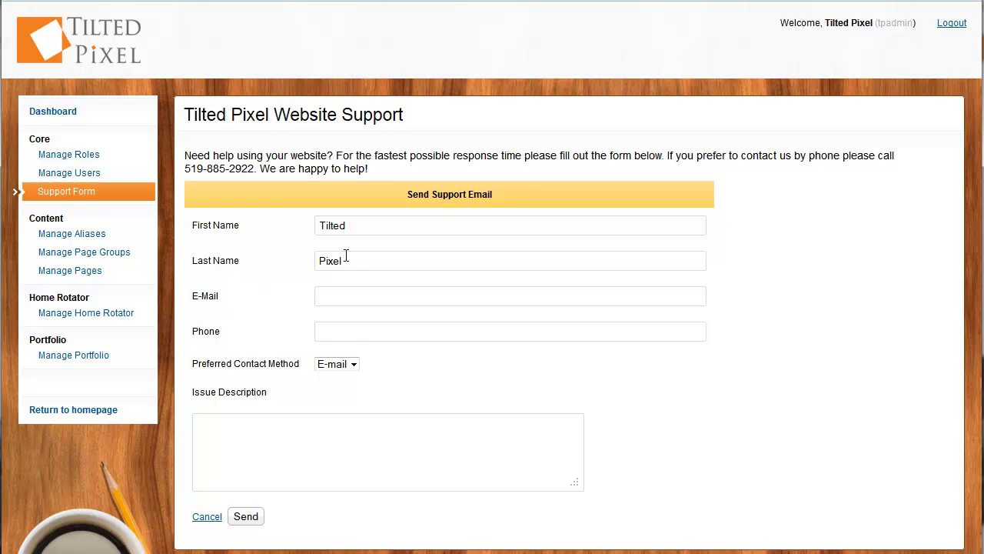
left_click_drag(255, 169, 192, 163)
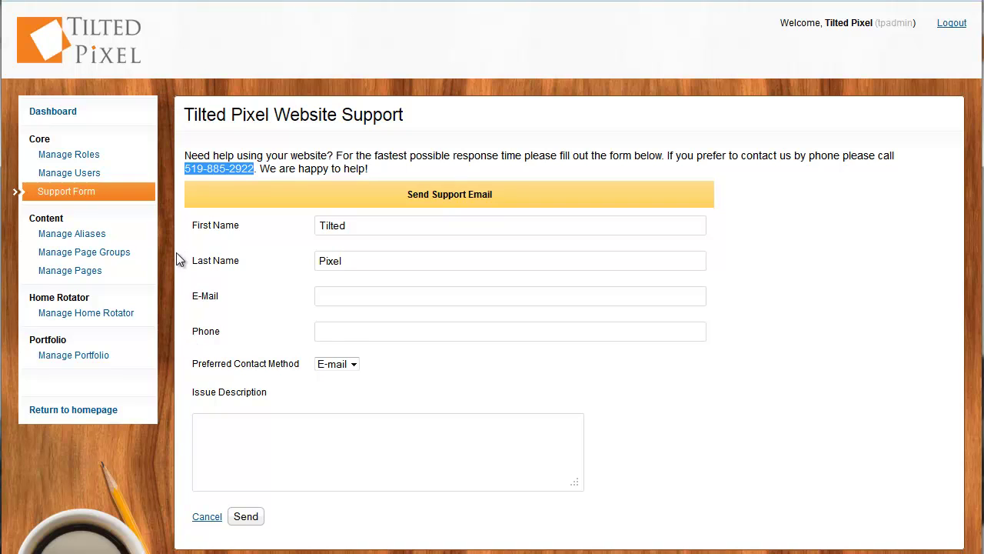
- Open the list of website pages and compare its main navigation items with the public site's Services section
left_click(124, 277)
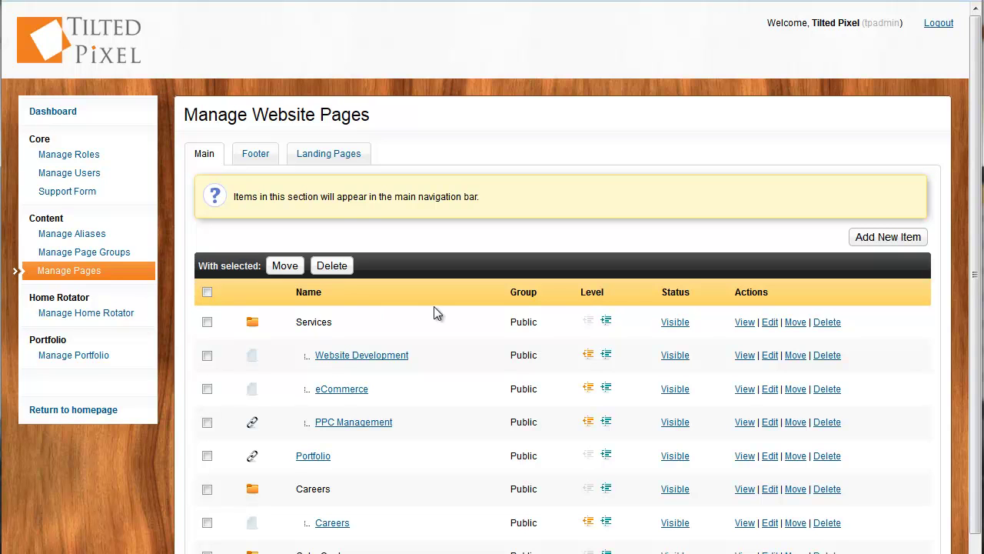
scroll(433, 307, "down", 3)
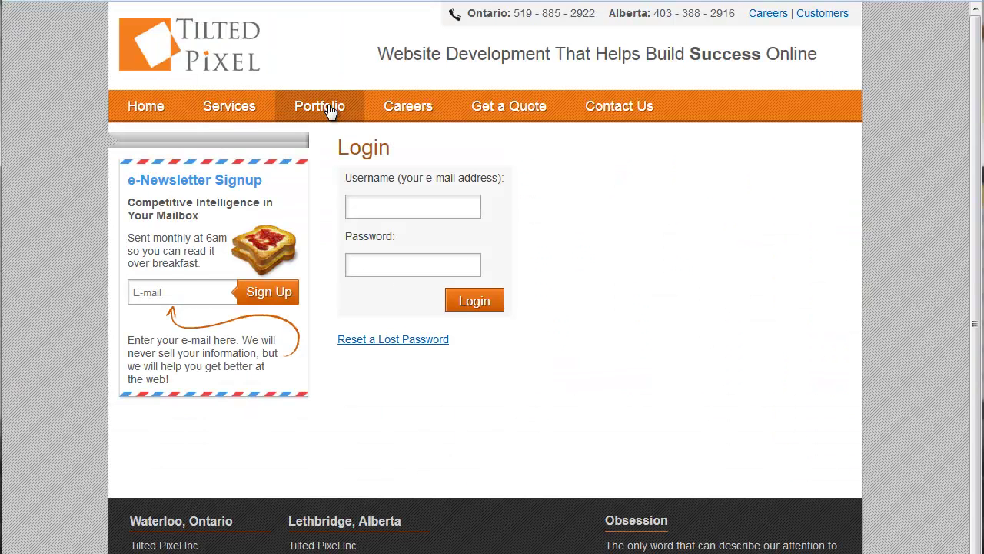
left_click(232, 107)
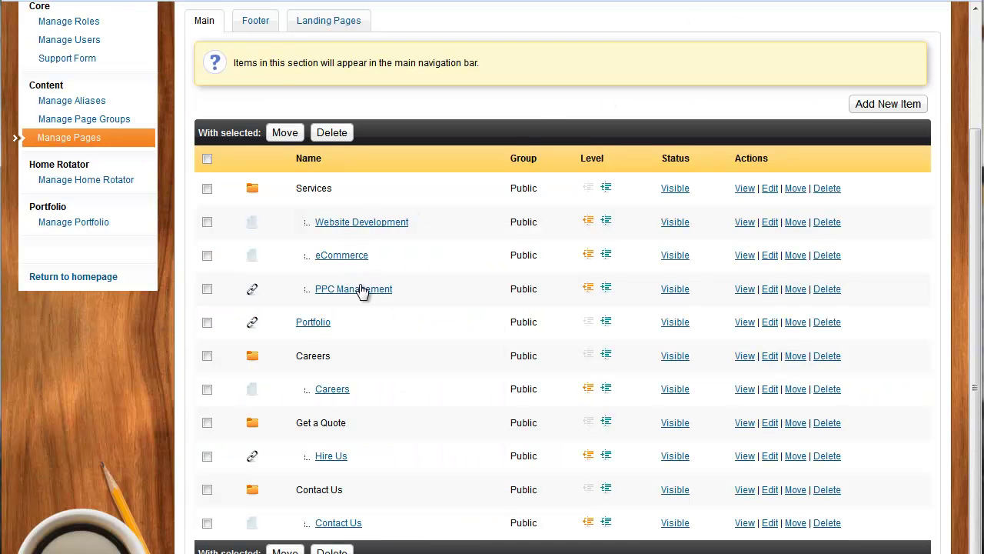
scroll(418, 358, "up", 2)
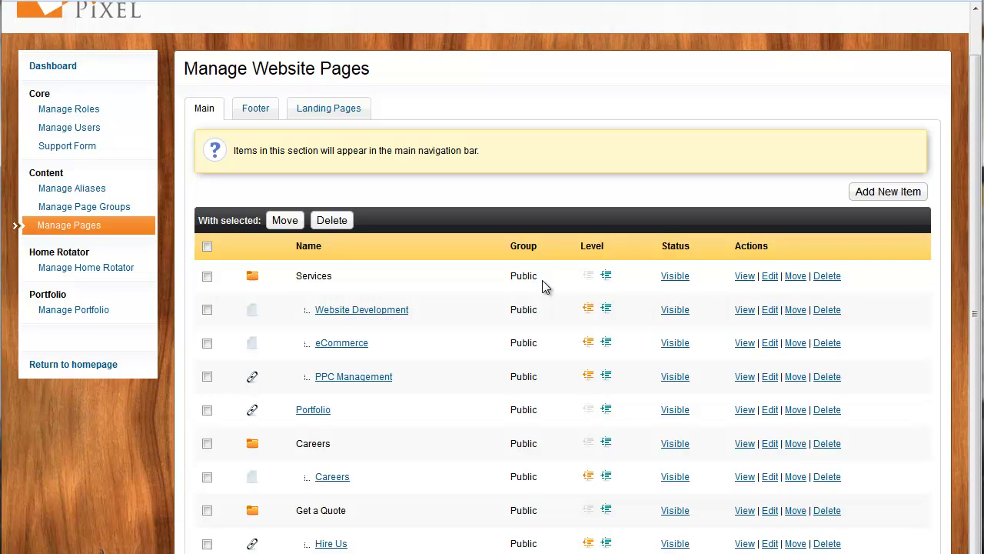
- Add a new page to the main navigation with the navigation title "Llama Grooming" in the Public page group
left_click(911, 193)
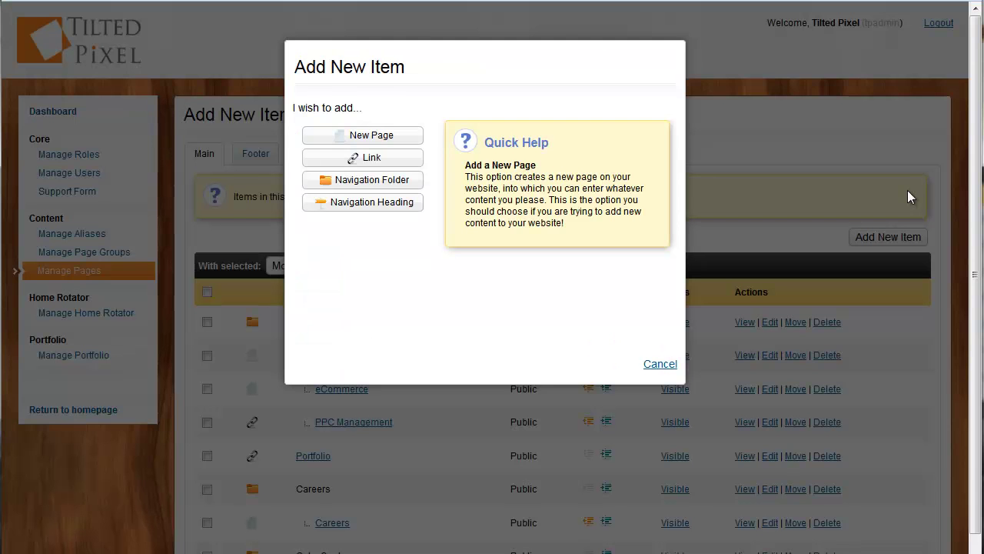
left_click(389, 139)
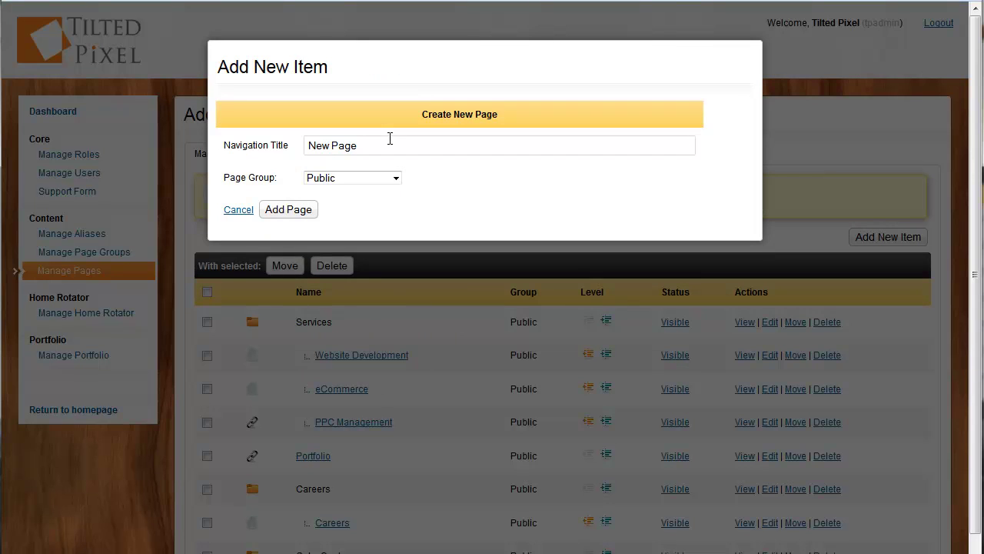
left_click(390, 139)
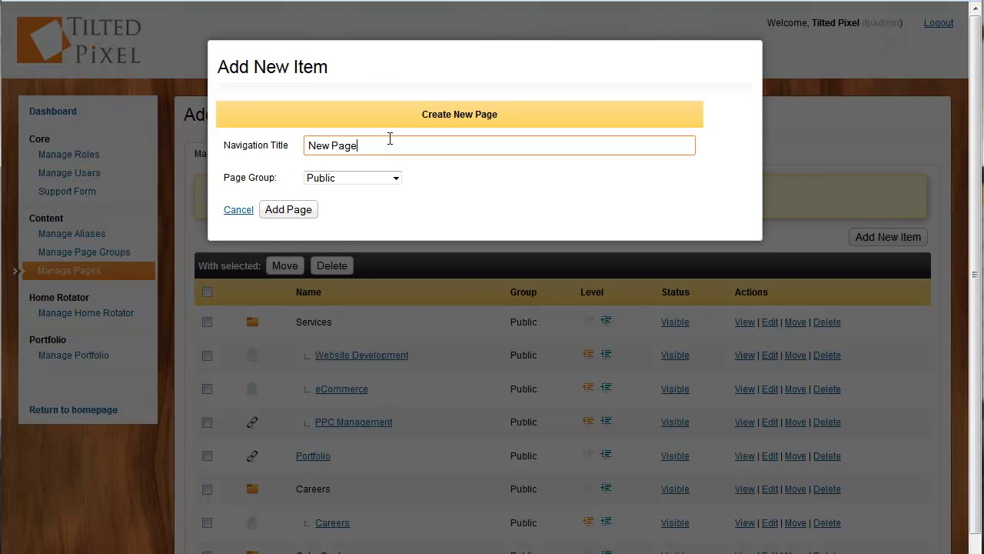
key("BackSpace")
key("BackSpace")
key("BackSpace")
key("BackSpace")
key("BackSpace")
key("BackSpace")
key("BackSpace")
key("BackSpace")
type("S")
key("BackSpace")
type("Llama Grooming")
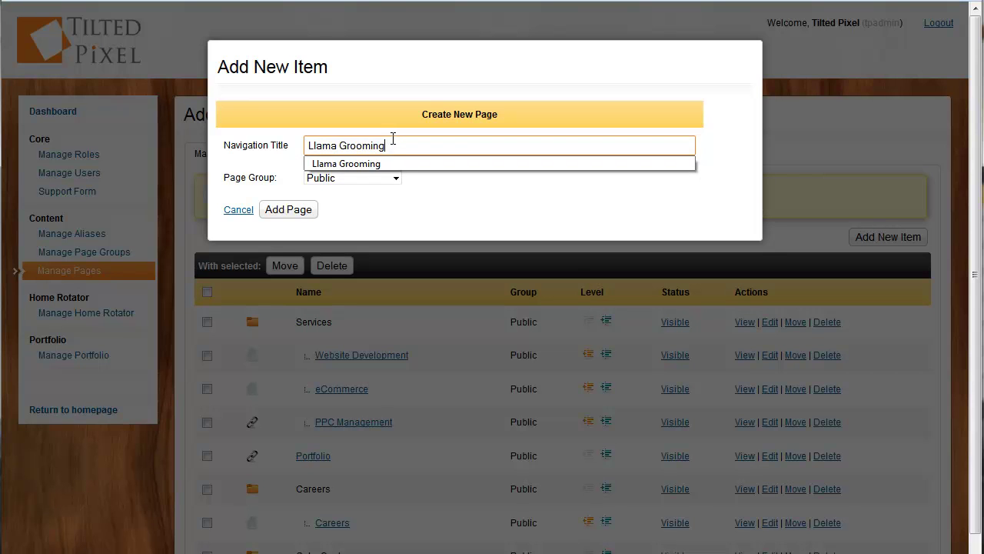
left_click(376, 223)
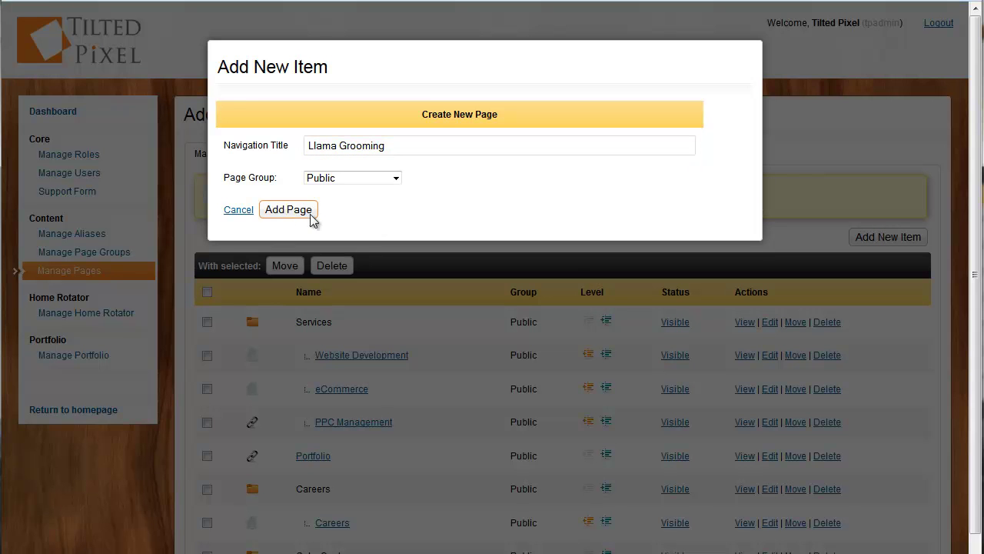
left_click(292, 214)
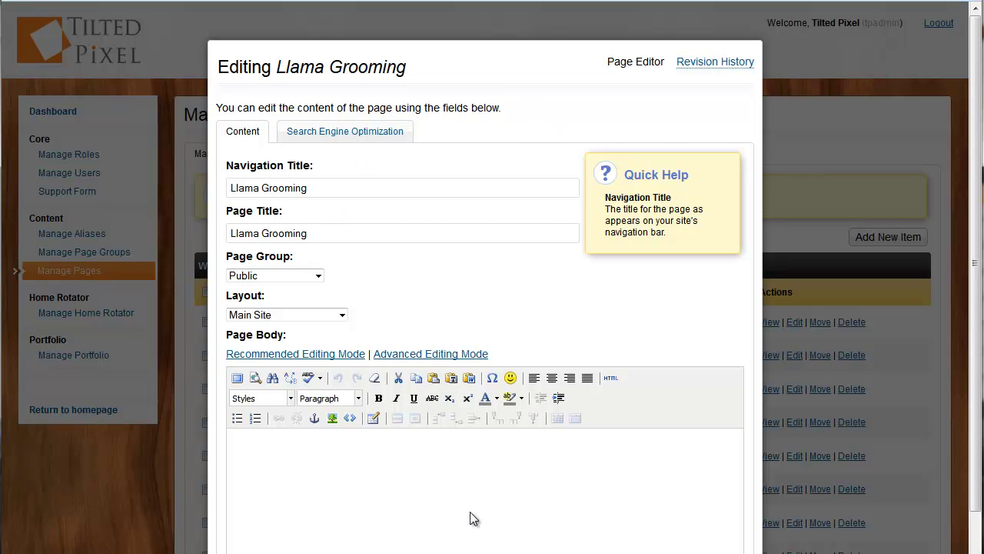
- Keep the Llama Grooming page on the Main Site layout and save the draft to continue editing
left_click(427, 510)
scroll(717, 339, "down", 3)
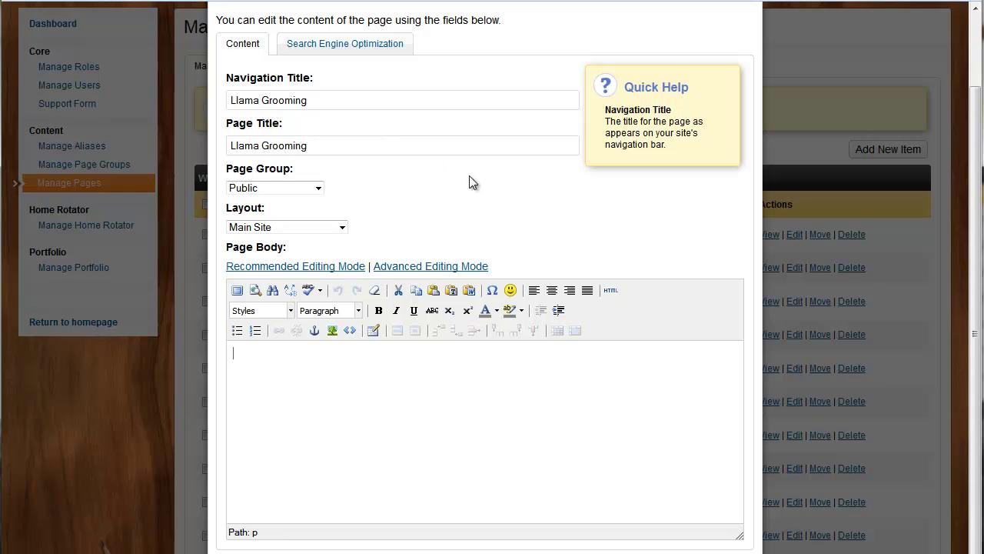
left_click(378, 106)
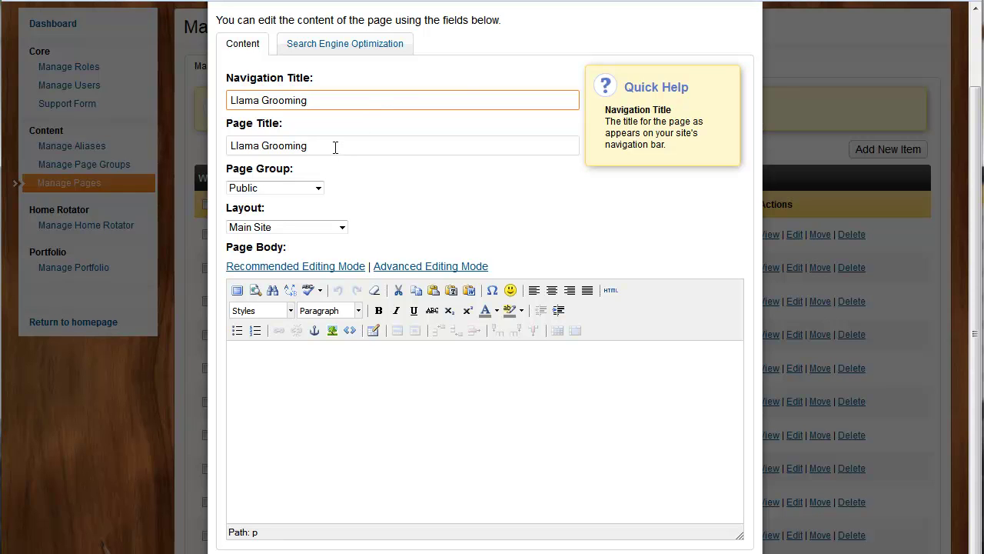
left_click(314, 184)
left_click(335, 191)
left_click(339, 227)
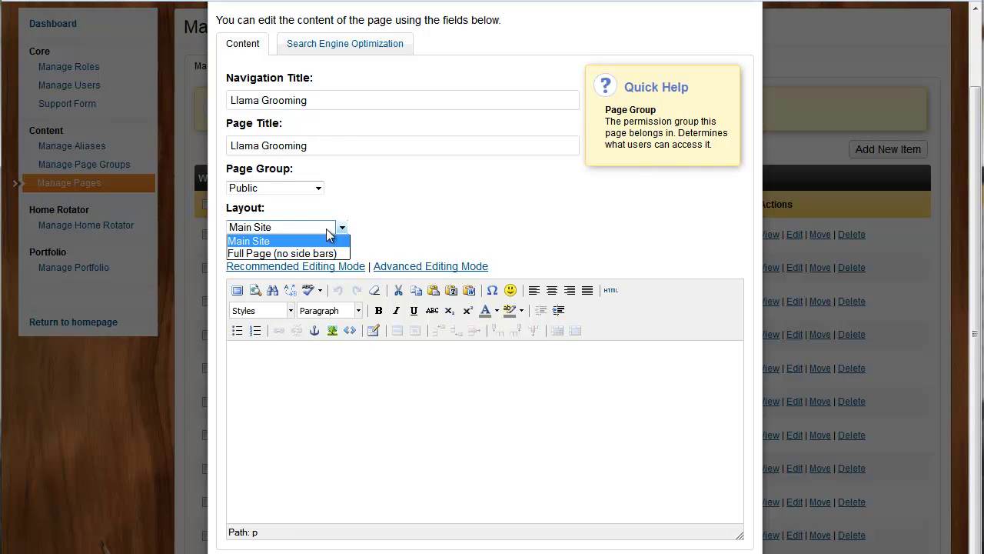
left_click(290, 241)
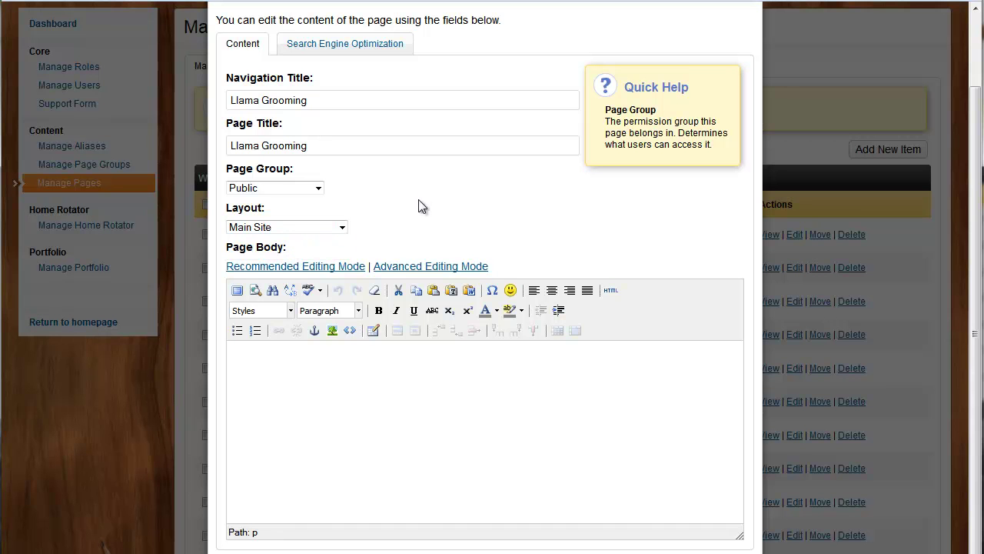
scroll(420, 237, "down", 1)
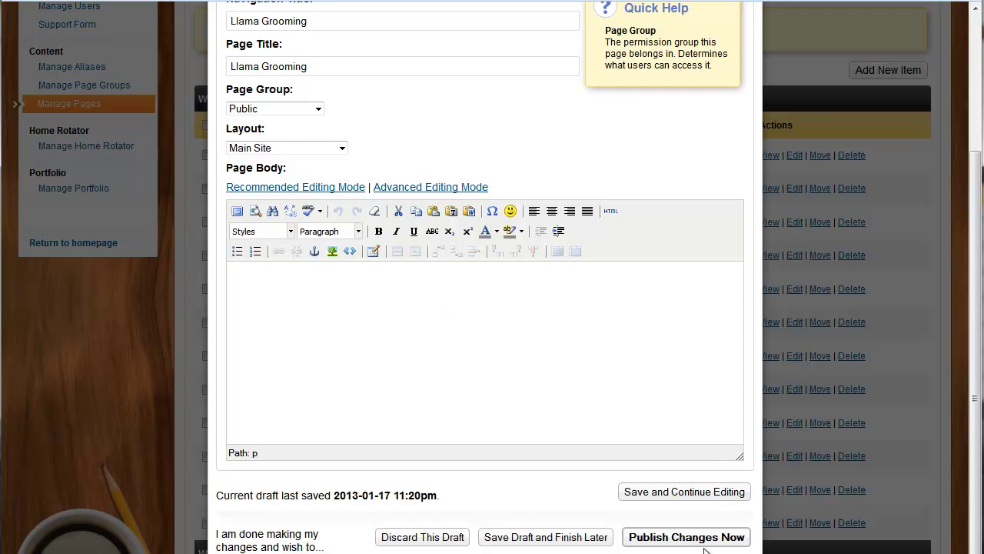
left_click(642, 497)
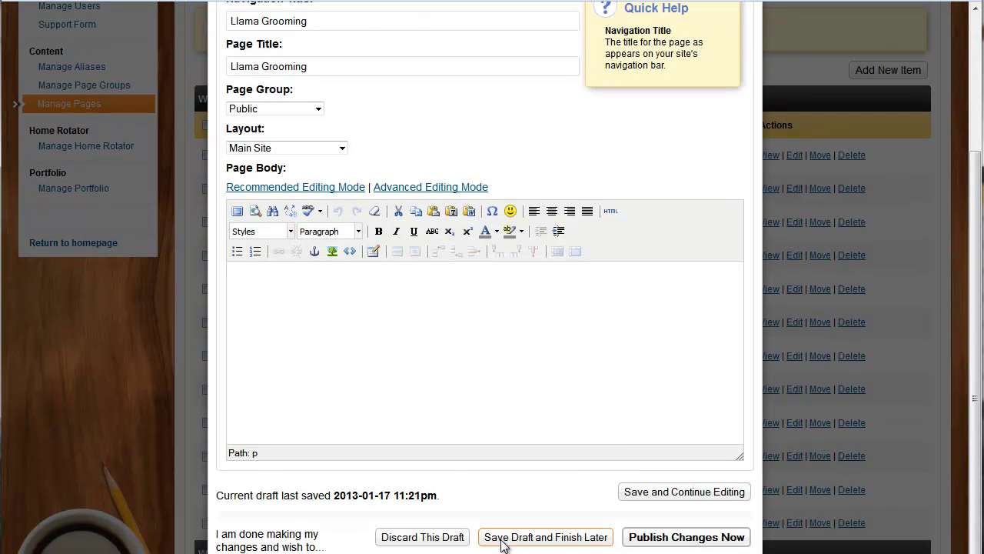
- Review the page title help, search engine optimization fields and revision history of the Llama Grooming page, returning to its content
scroll(539, 444, "up", 3)
left_click(357, 236)
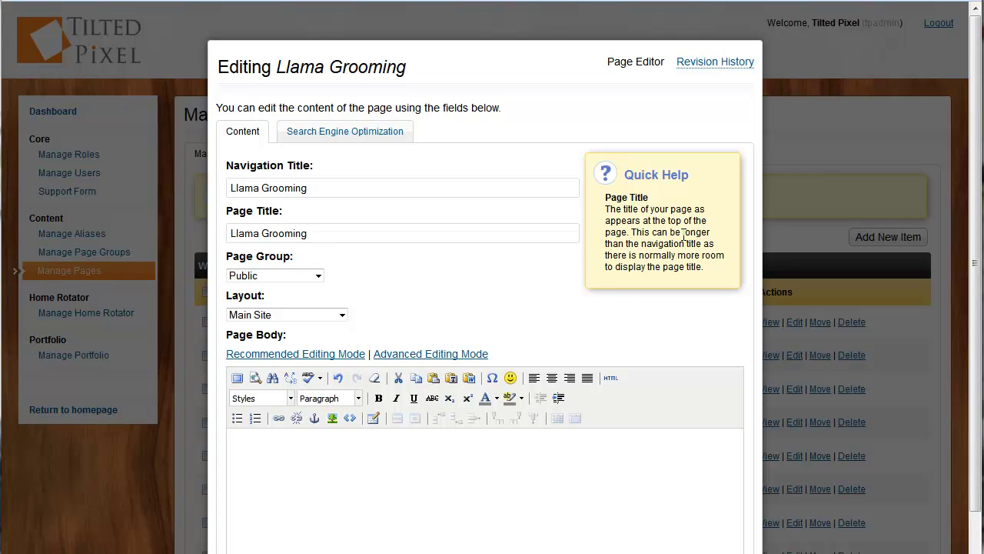
left_click(343, 139)
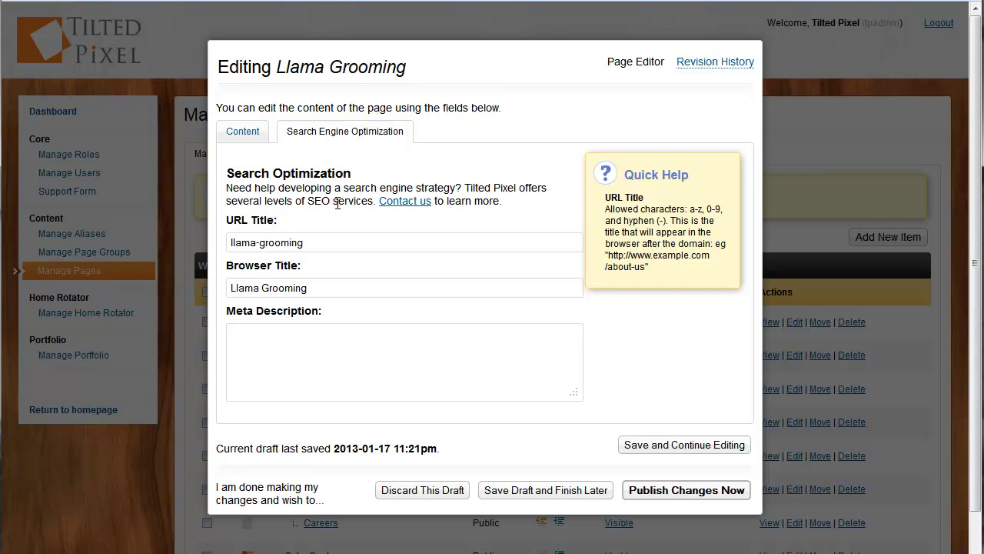
left_click(318, 284)
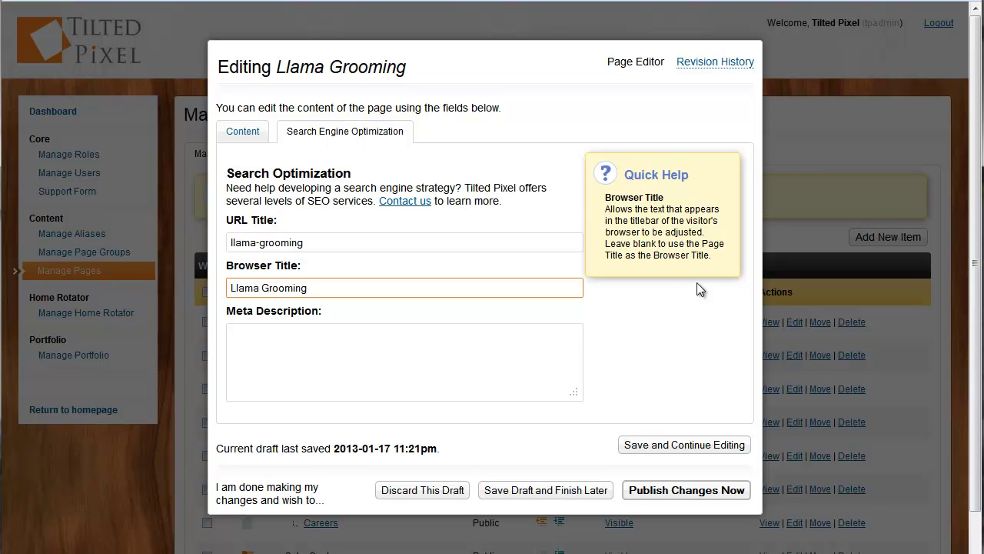
left_click(715, 63)
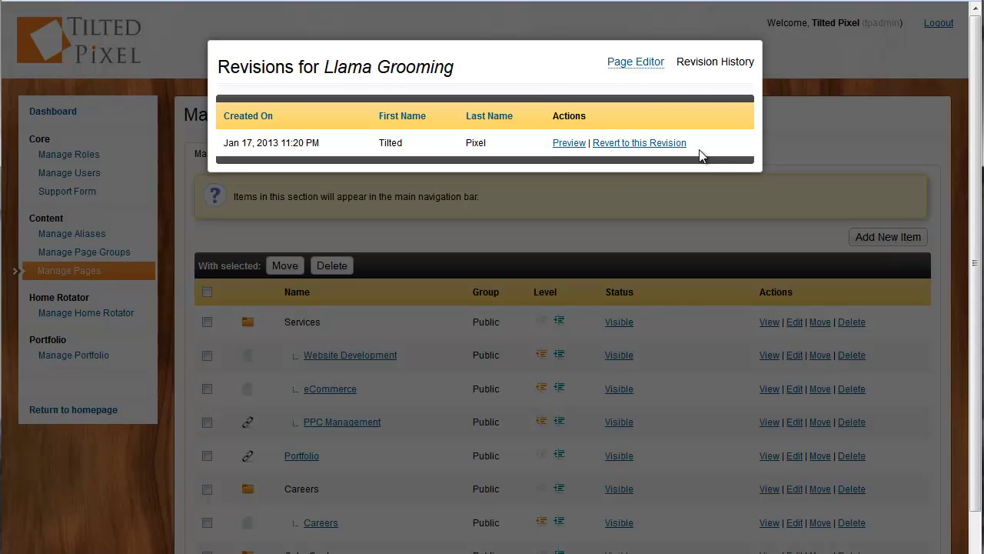
left_click(651, 65)
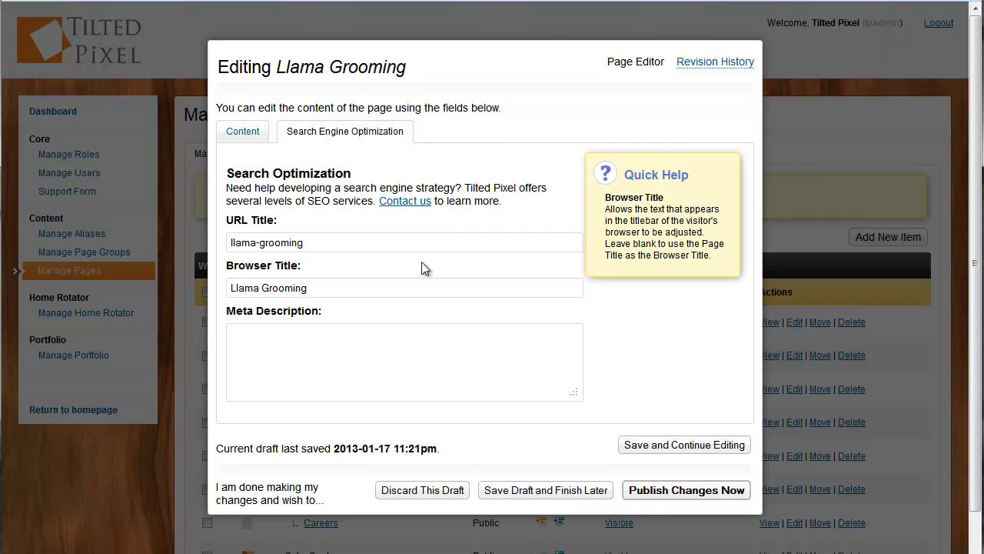
left_click(243, 133)
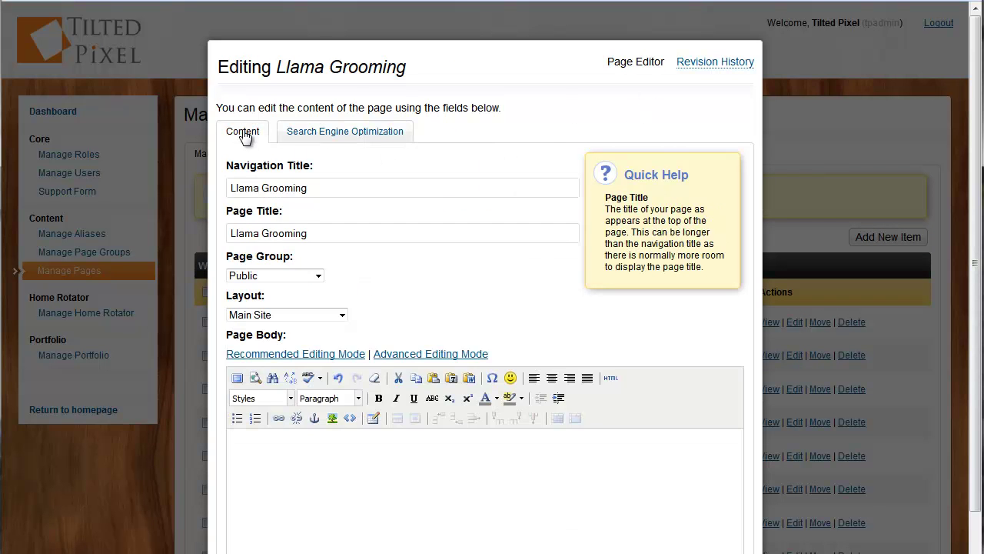
- Write "Welcome to our llama grooming services. We specialize in providing quality llama grooming care at affordable prices." as the page body and publish it
left_click(321, 470)
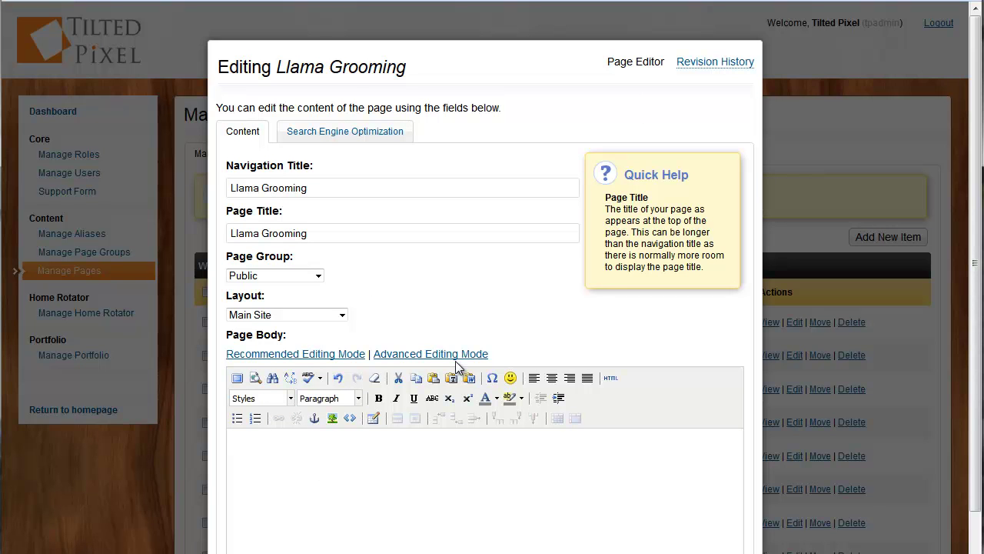
type("Welcome to our llama grooming services. We specialize in providing quality llama grooming care at affordable prices.")
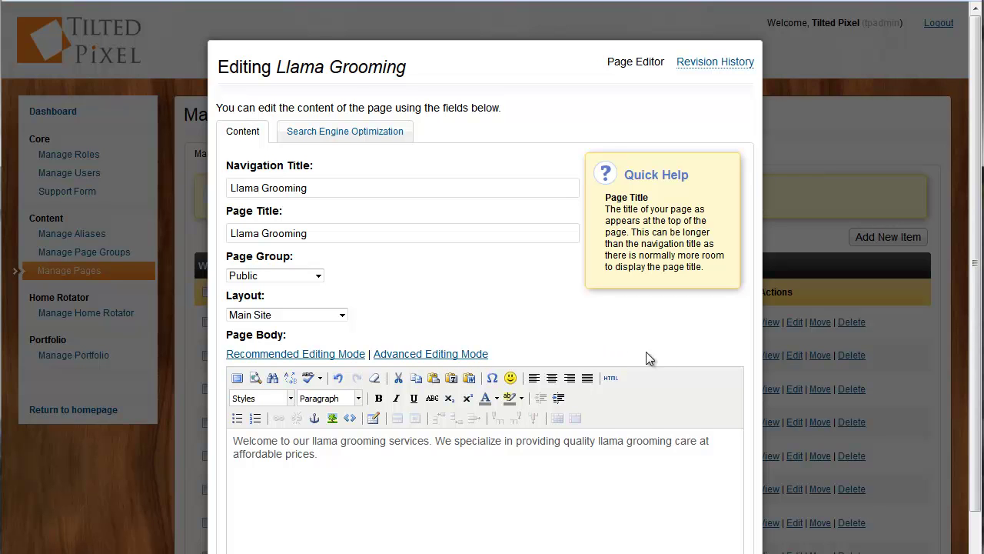
scroll(656, 354, "down", 3)
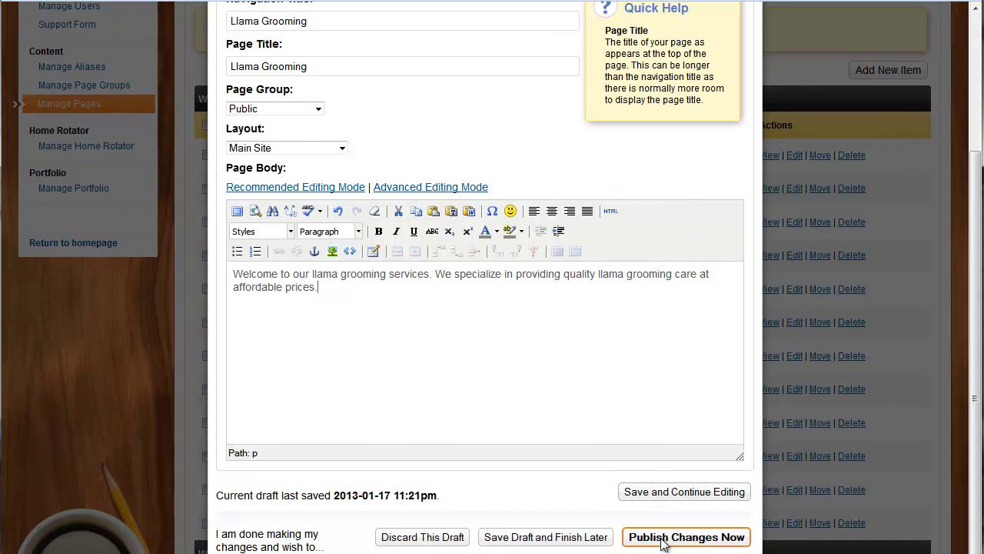
left_click(662, 538)
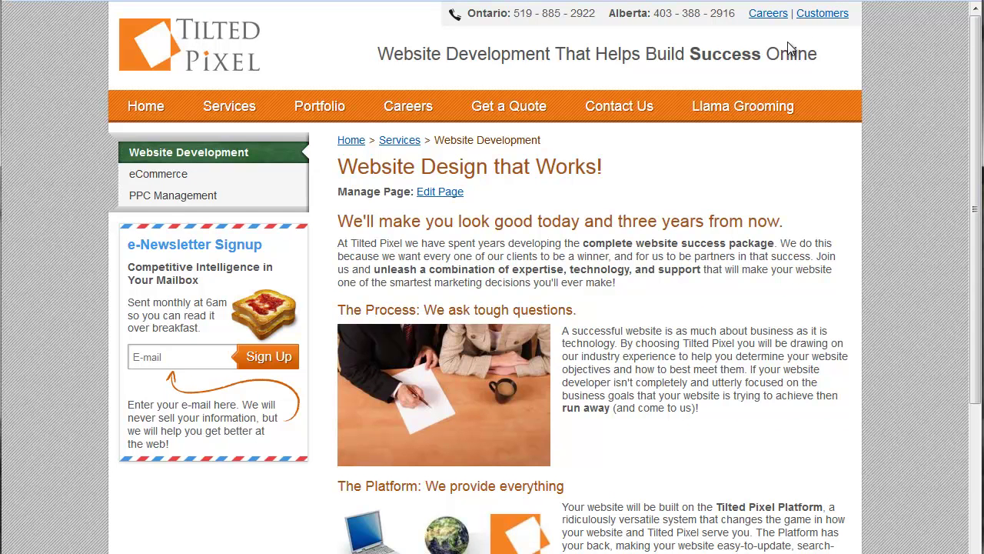
- View the published Llama Grooming page on the public site and look through its editor opened from there
left_click(772, 114)
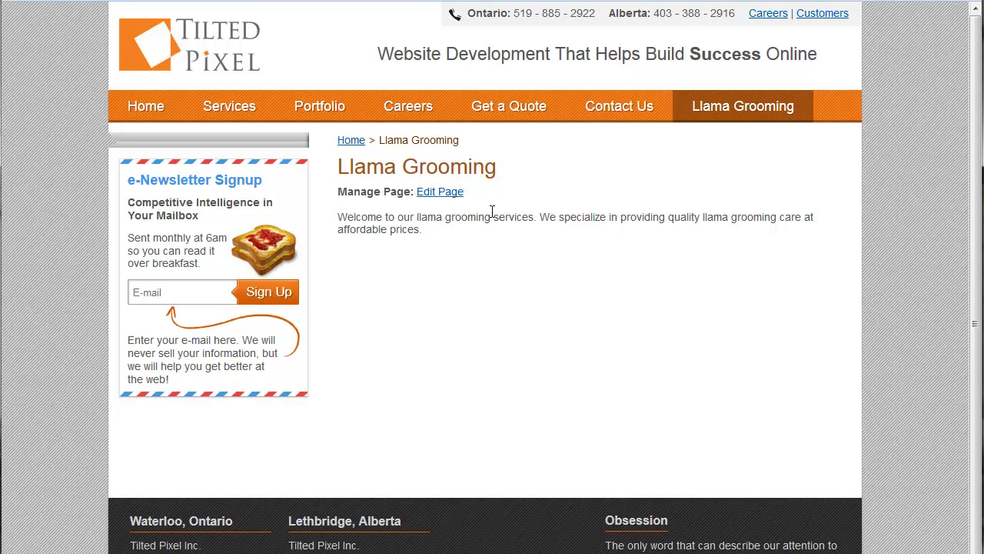
left_click(444, 194)
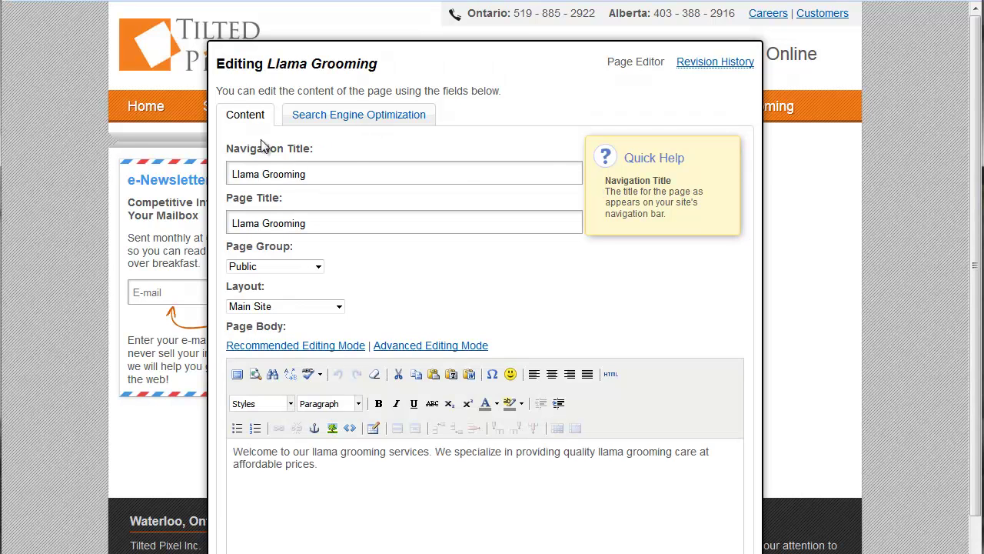
scroll(218, 193, "down", 2)
scroll(217, 193, "down", 2)
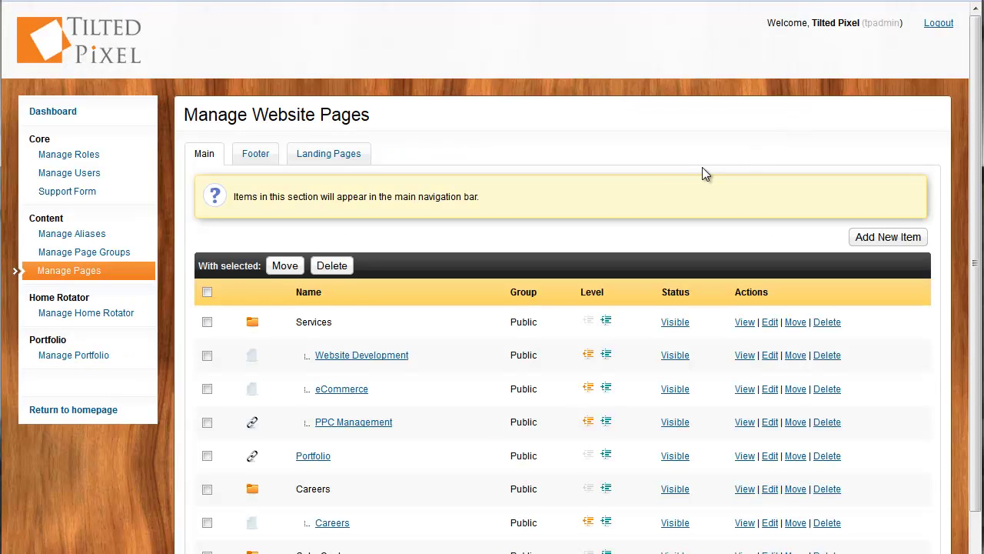
- Open the Llama Grooming page from the main navigation page list for editing
scroll(666, 180, "down", 2)
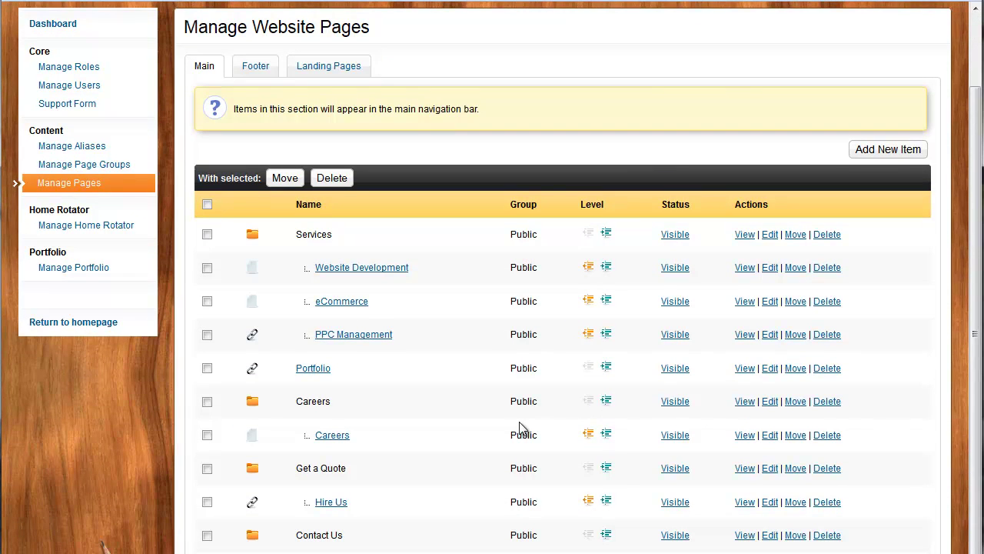
scroll(392, 536, "down", 2)
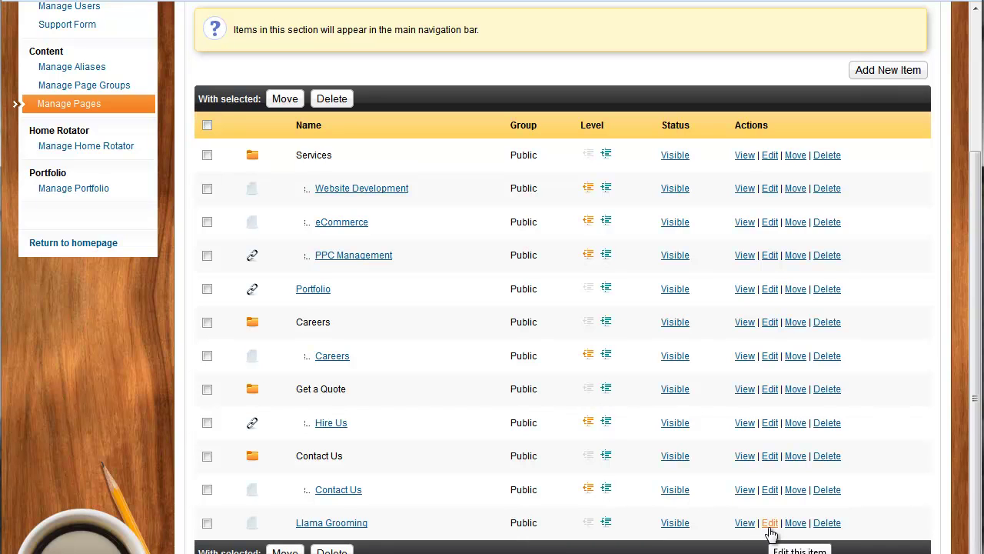
left_click(770, 526)
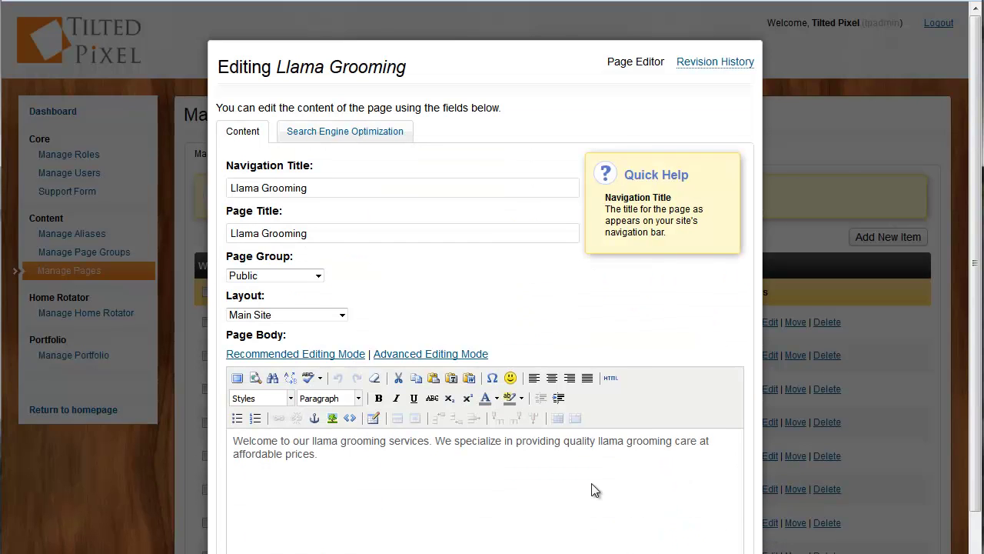
scroll(512, 421, "down", 1)
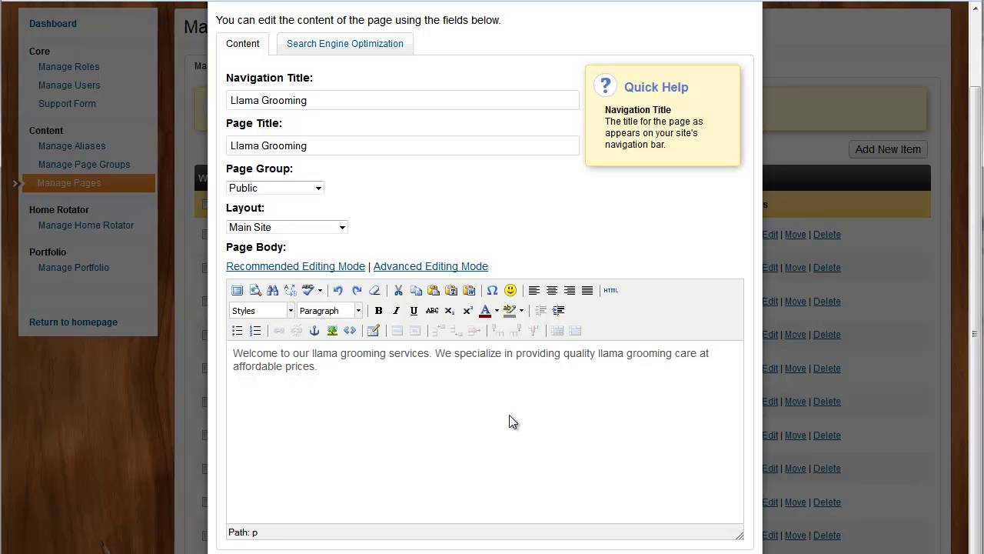
- Format the word "services" in the welcome text as bold, dark red text with a yellow highlight
double_click(428, 354)
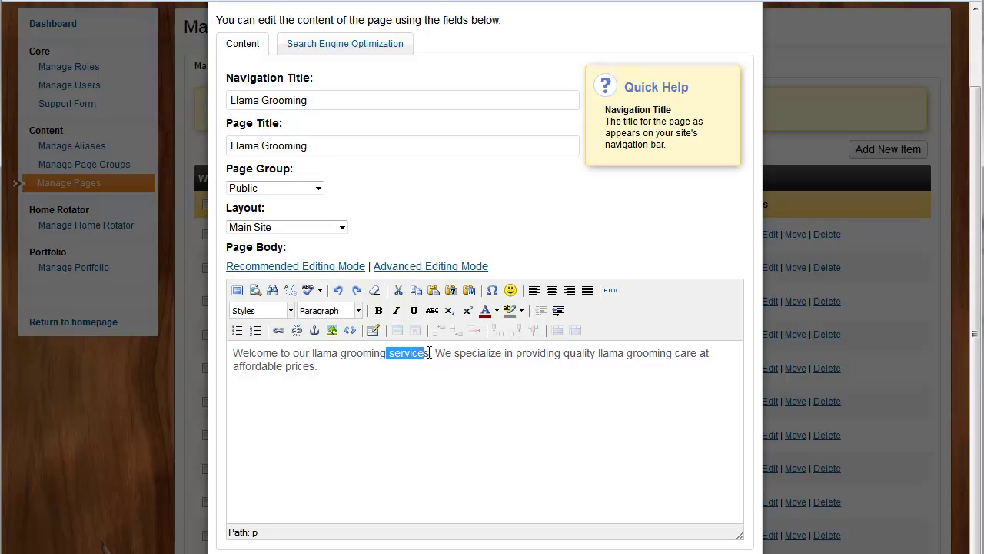
left_click(378, 312)
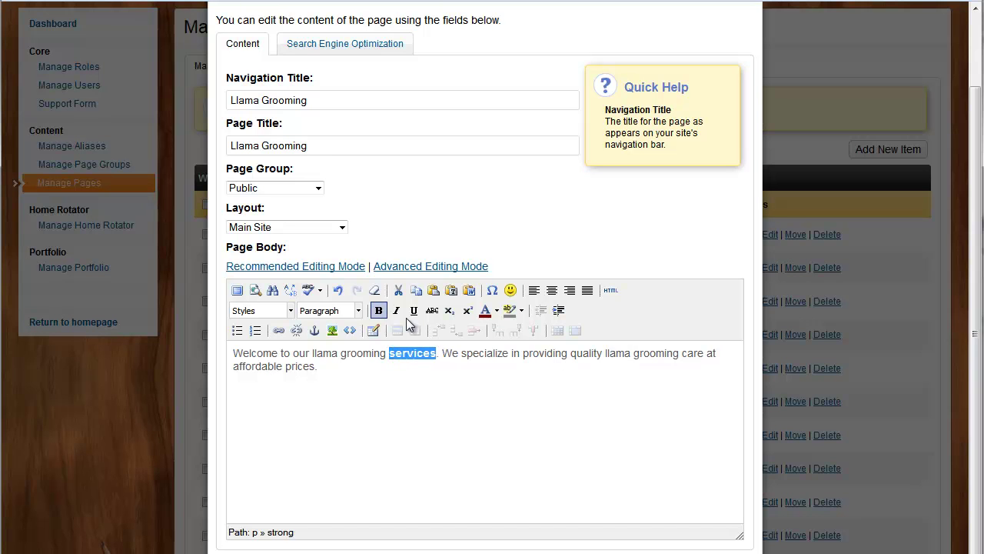
left_click(497, 311)
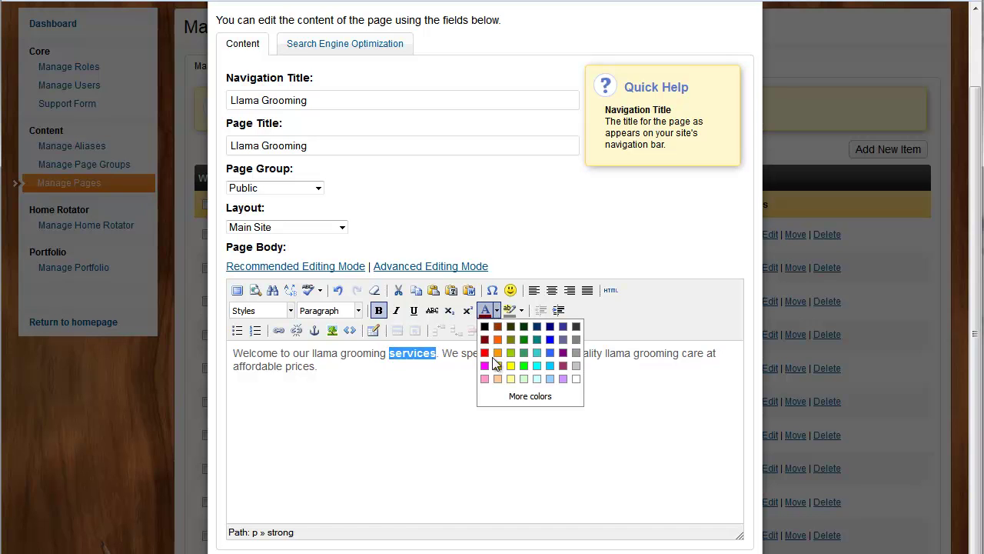
left_click(485, 339)
left_click(521, 311)
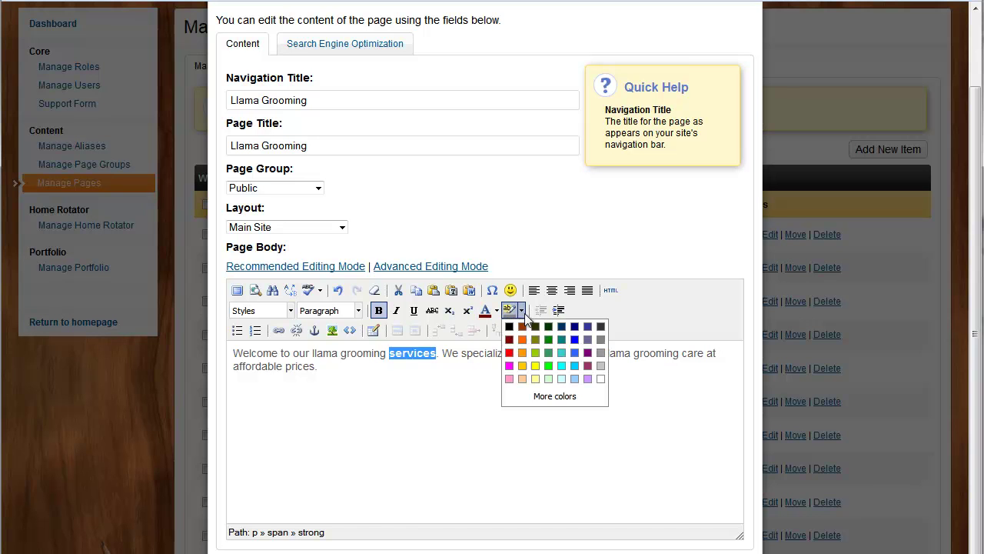
left_click(536, 365)
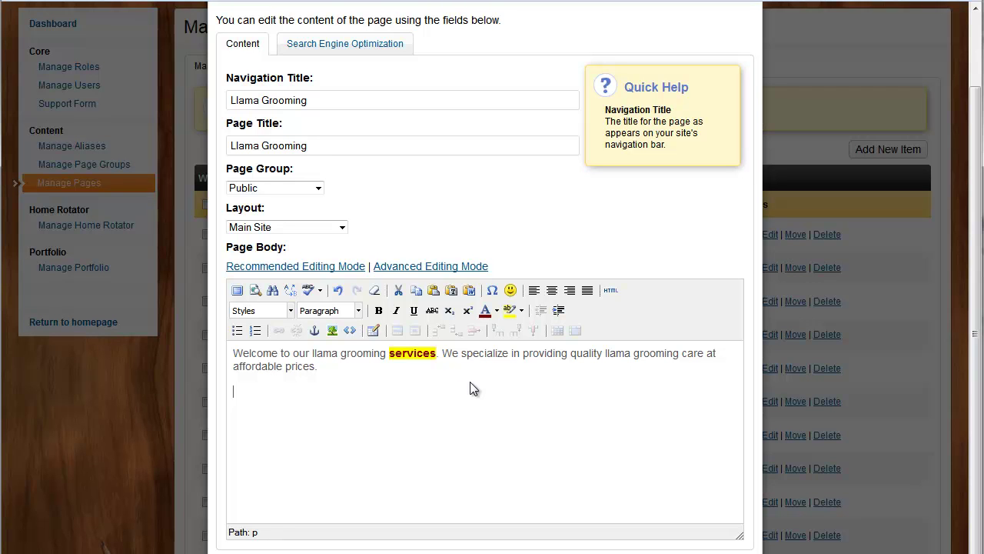
- Add the Heading 2 "Services & Pricing" below the welcome text, followed by the line "Here is our pricing page."
key("Return")
type("Services & Pricing")
left_click_drag(320, 392, 220, 393)
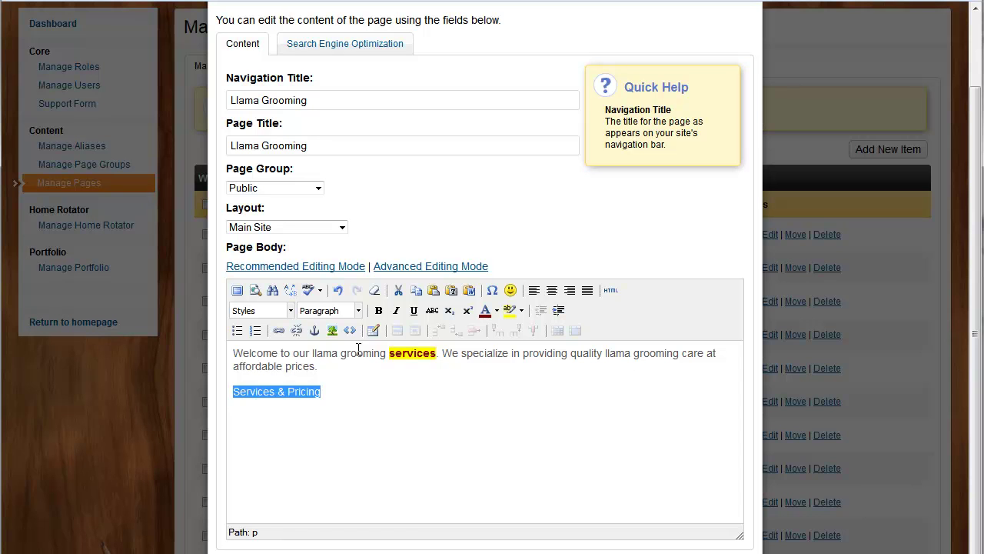
left_click(357, 310)
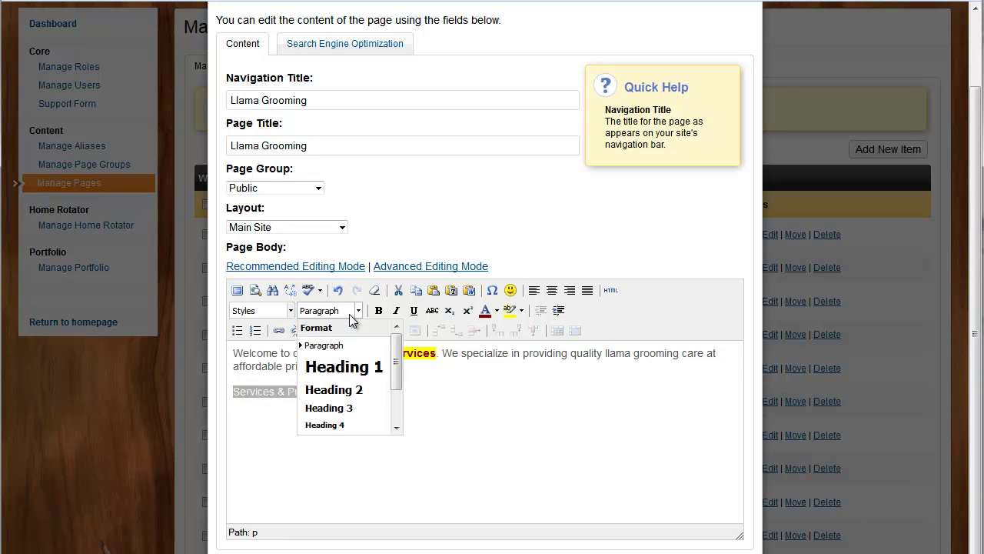
left_click(364, 394)
left_click(381, 426)
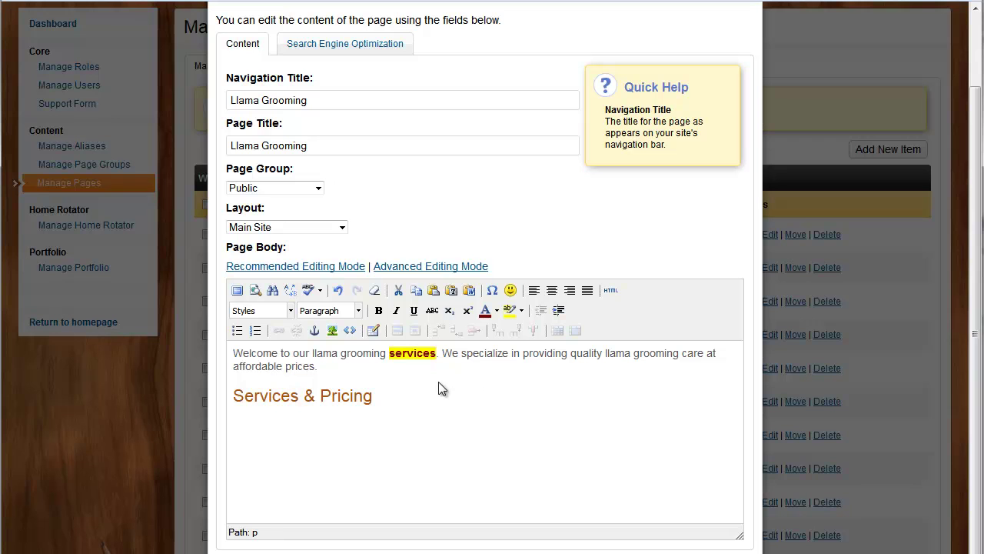
type("Here is our pricing page.")
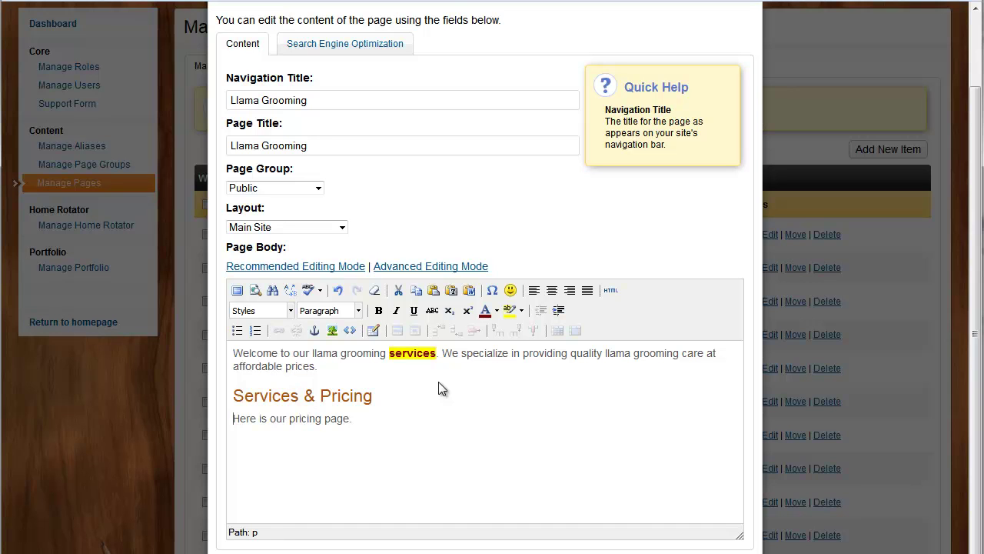
- Start inserting an image before the pricing sentence and browse the server's www folder for image files
key("Home")
left_click(333, 332)
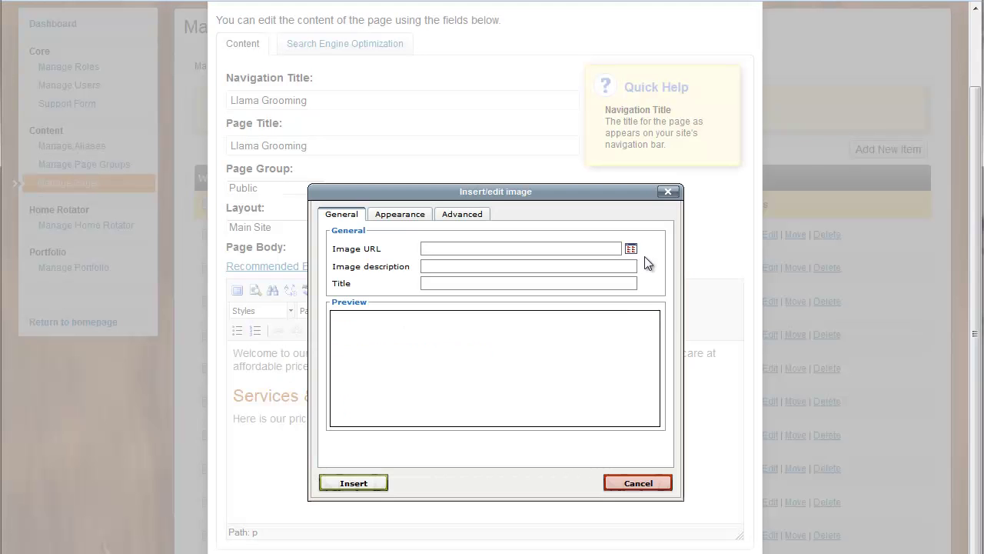
left_click(631, 249)
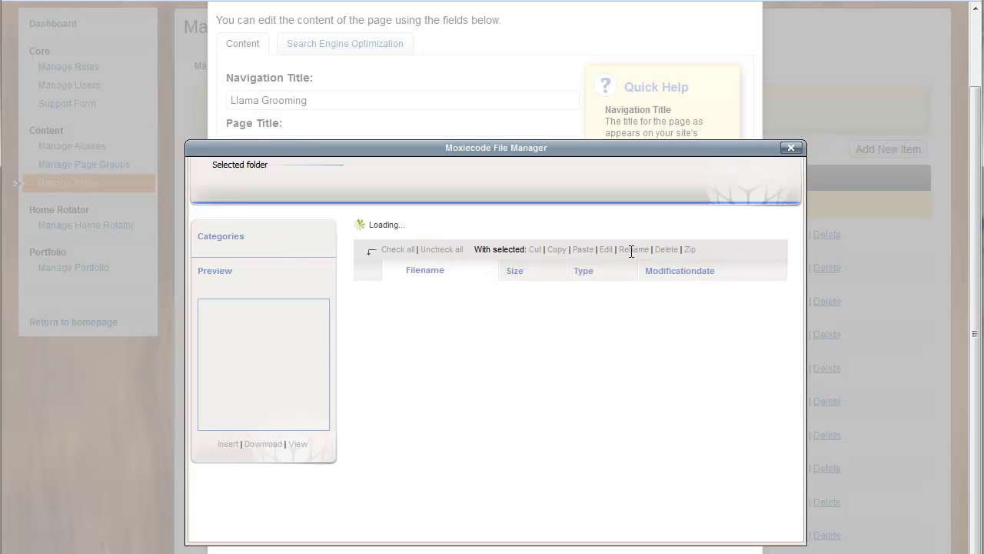
scroll(493, 318, "down", 2)
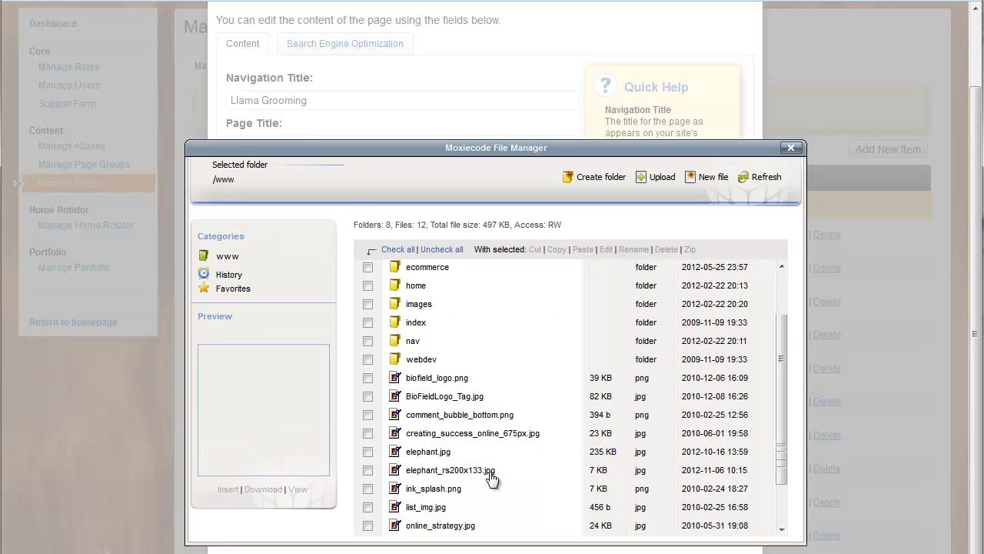
scroll(571, 384, "up", 3)
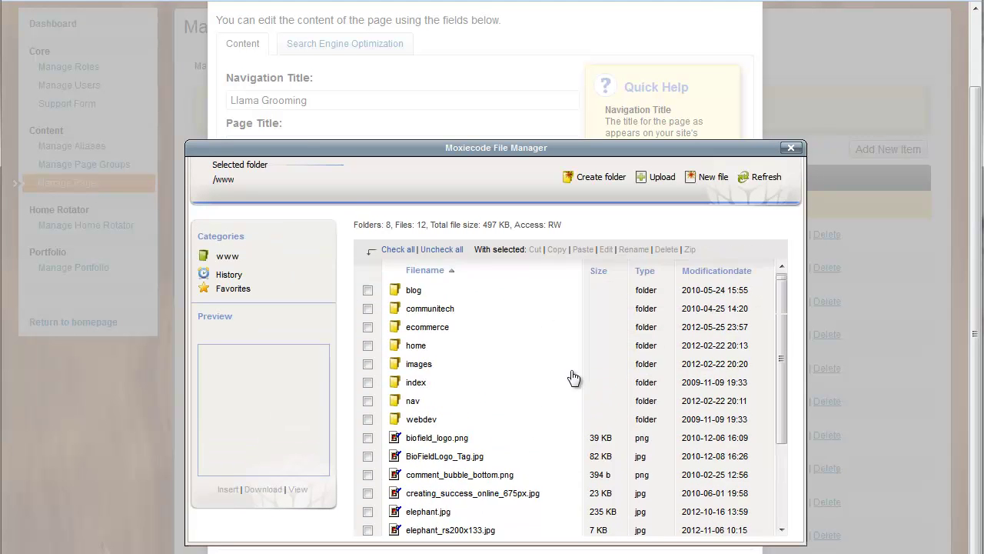
- Upload DSC_0051.JPG and DSC_0053.JPG from the computer to the server's www folder
left_click(663, 177)
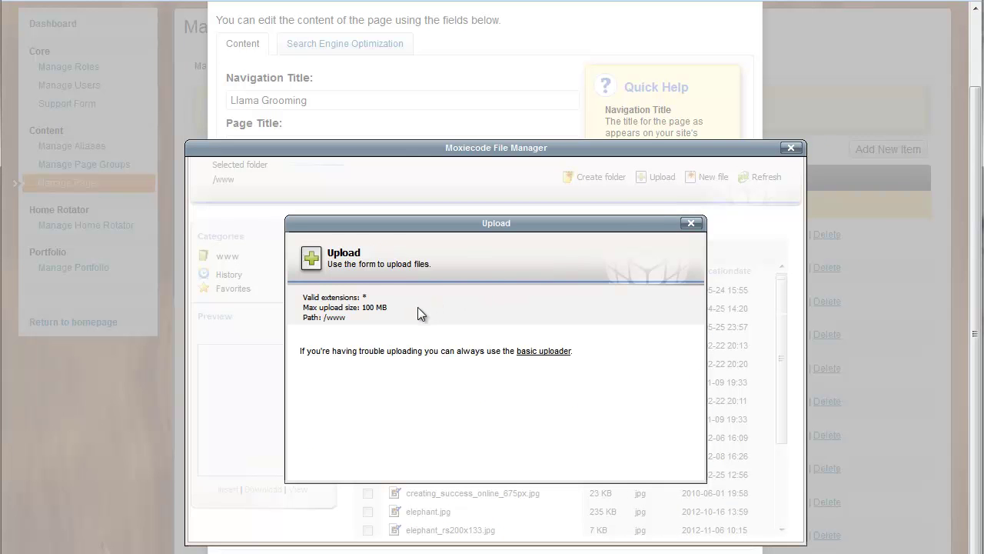
left_click(402, 350)
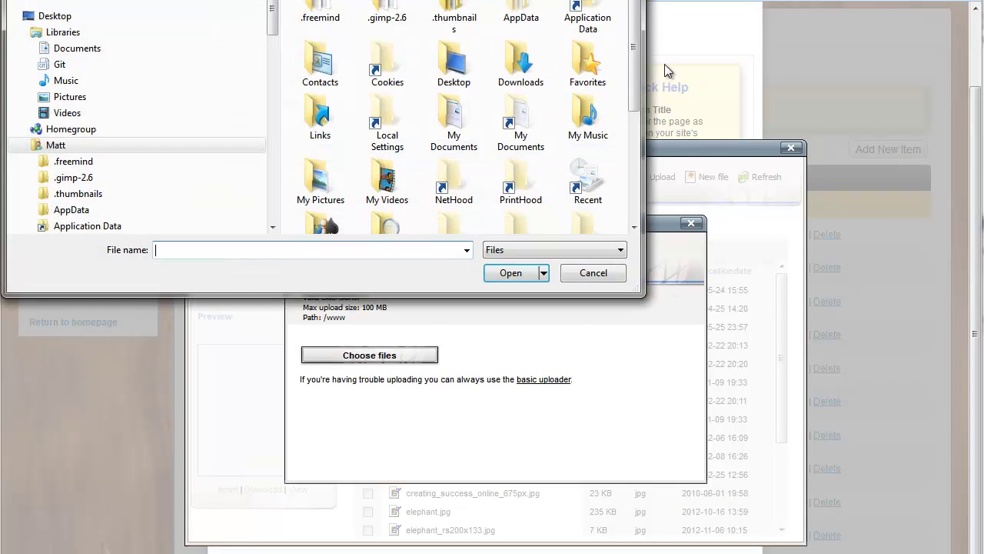
left_click_drag(635, 58, 630, 187)
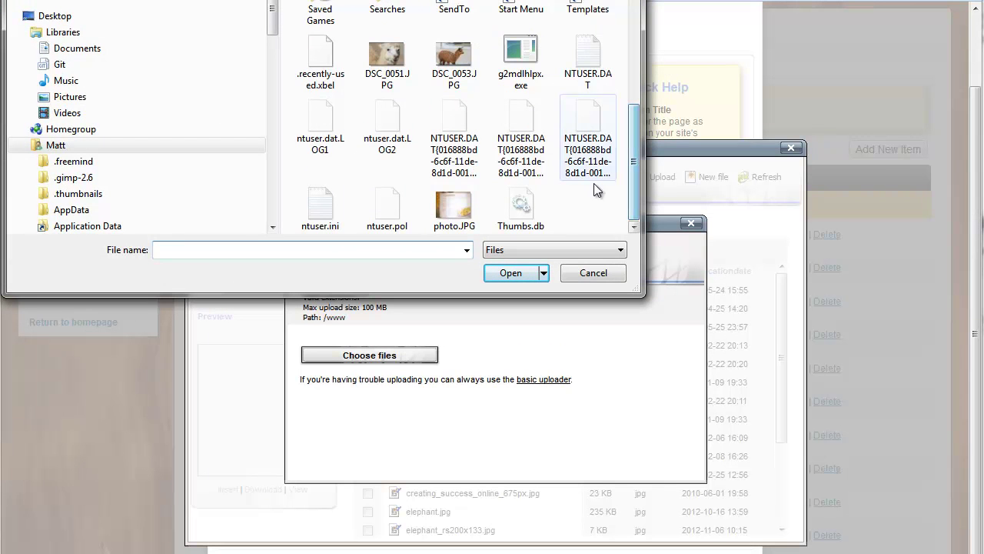
left_click(454, 58)
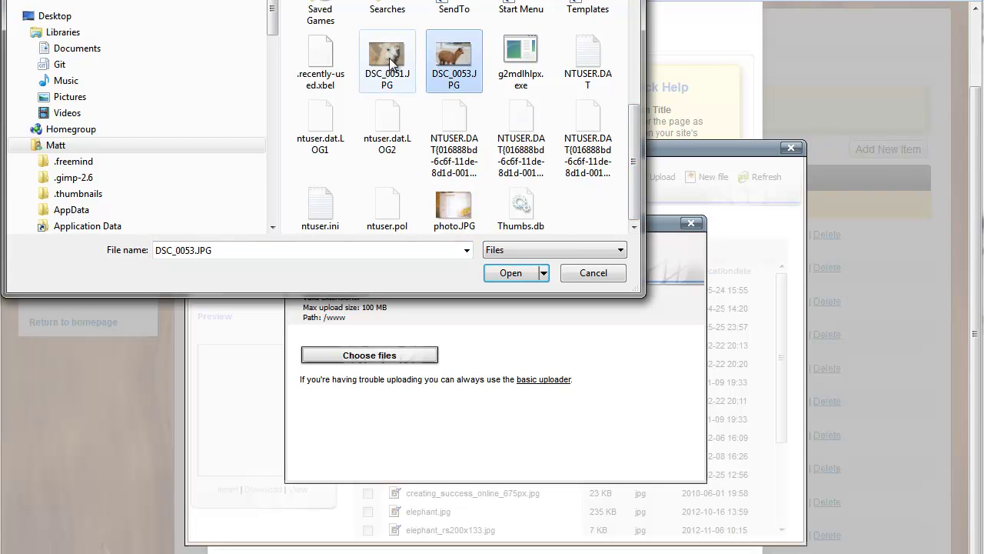
left_click(388, 65, "ctrl")
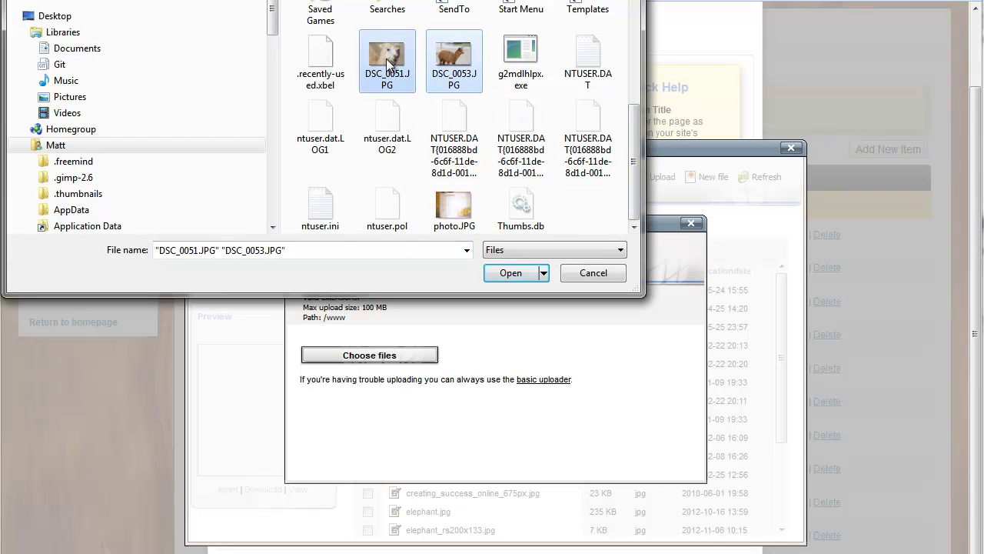
left_click(513, 272)
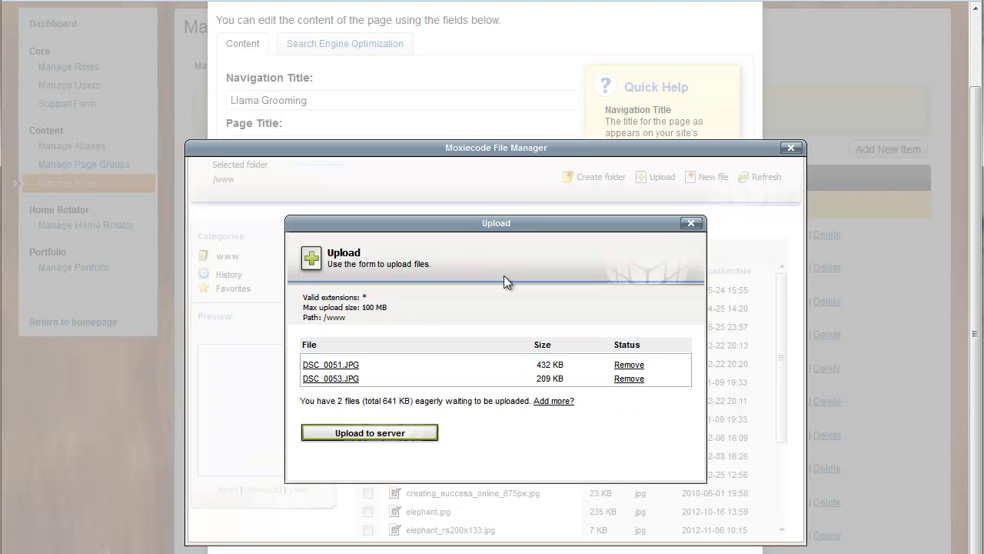
left_click(416, 432)
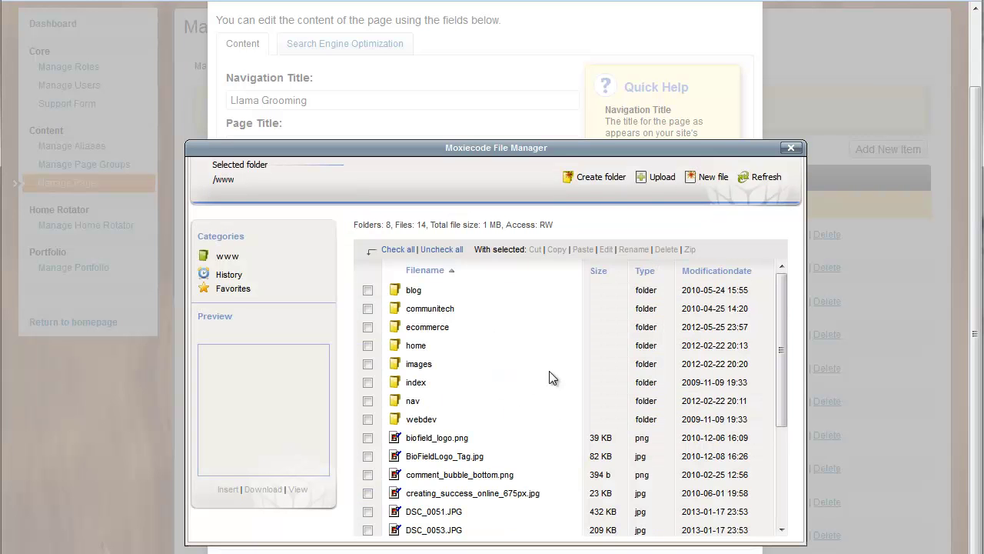
- Choose the uploaded DSC_0053.JPG as the source of the image and check its preview
scroll(561, 400, "down", 2)
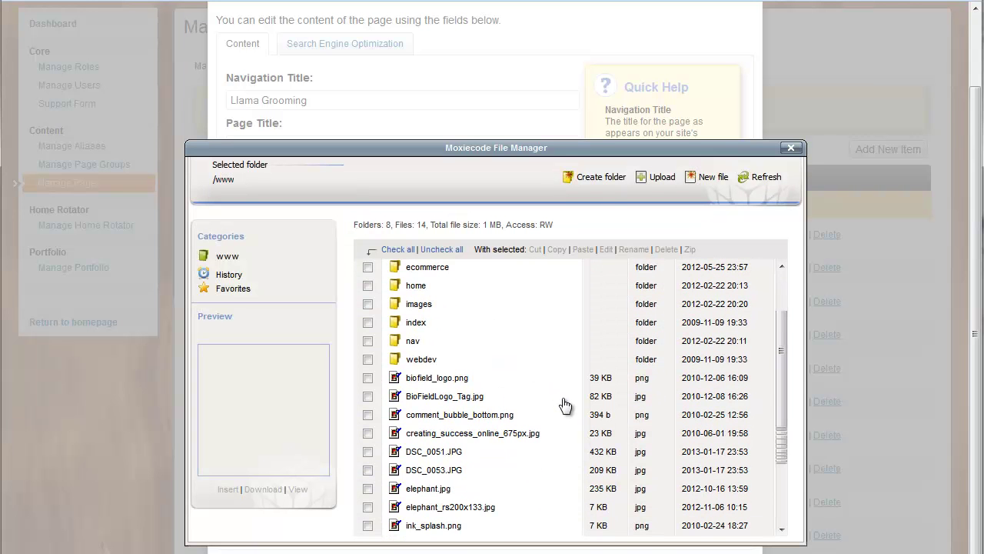
left_click(440, 472)
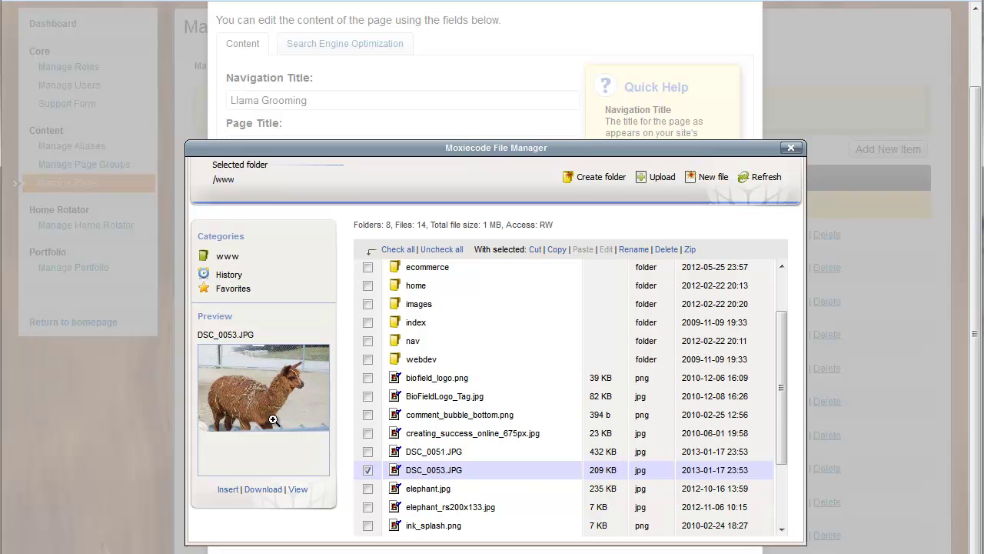
left_click(256, 489)
scroll(651, 374, "down", 3)
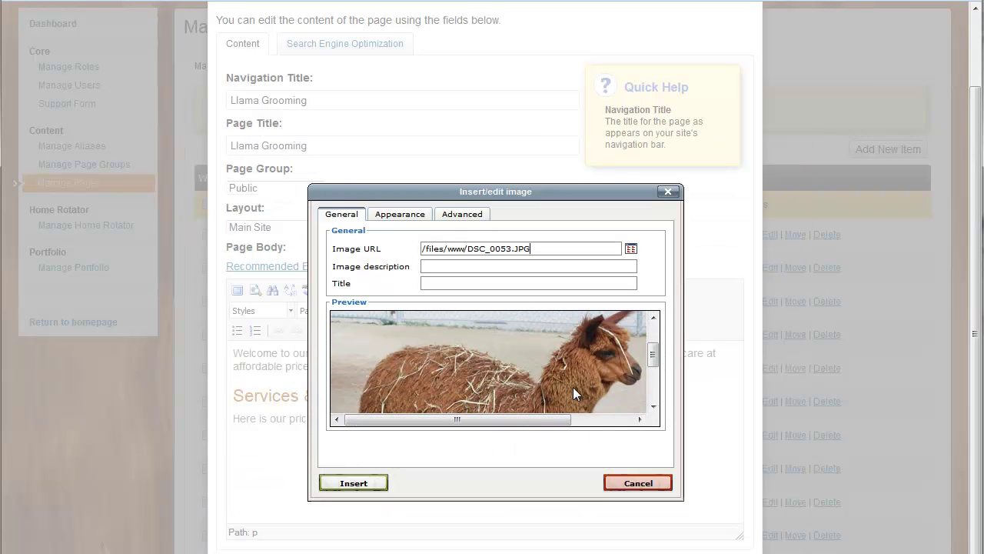
- Set the image description to "Ungroomed llama"
left_click(520, 266)
type("U")
key("BackSpace")
type("Ungro")
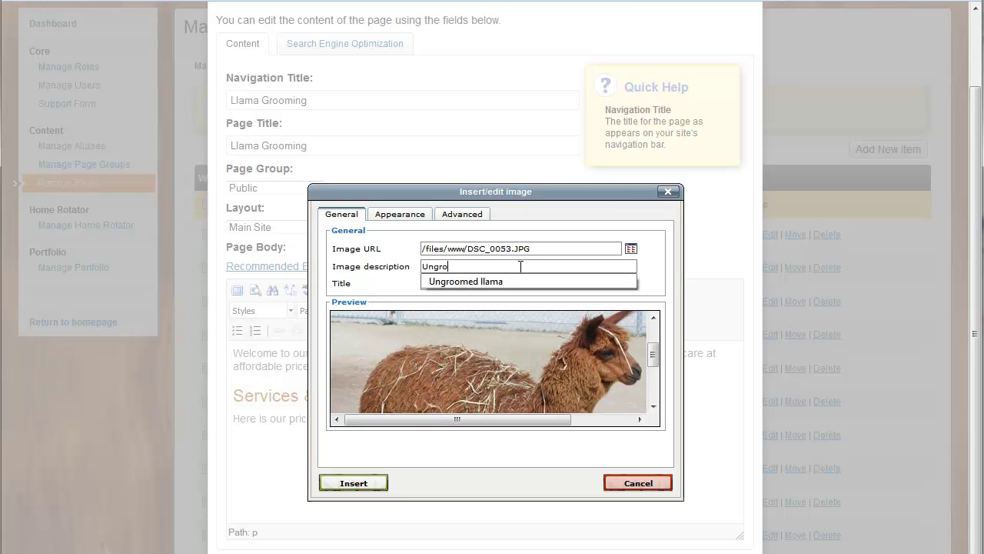
key("Down")
key("Tab")
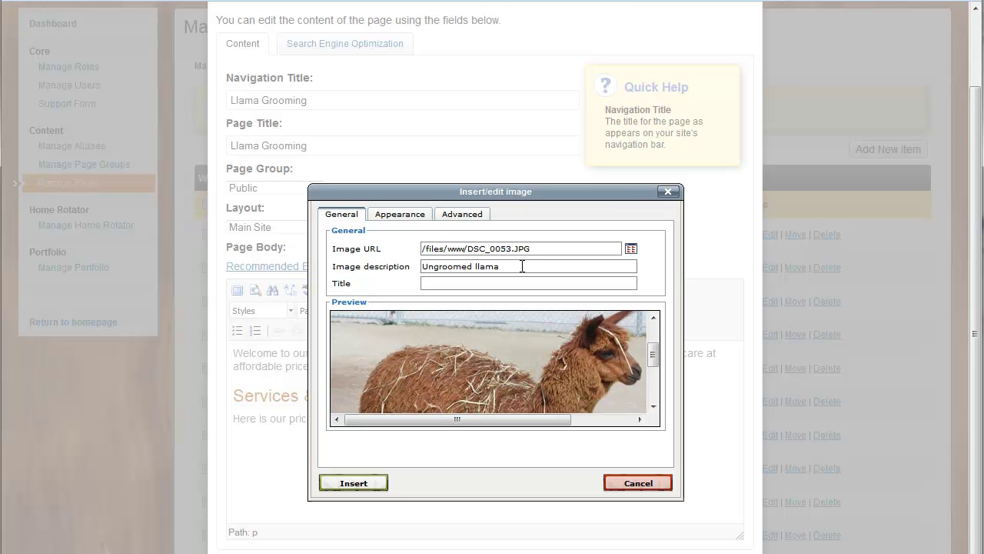
- Align the llama image left with a horizontal space of 5, insert it beside the pricing sentence and check its placement
left_click(416, 219)
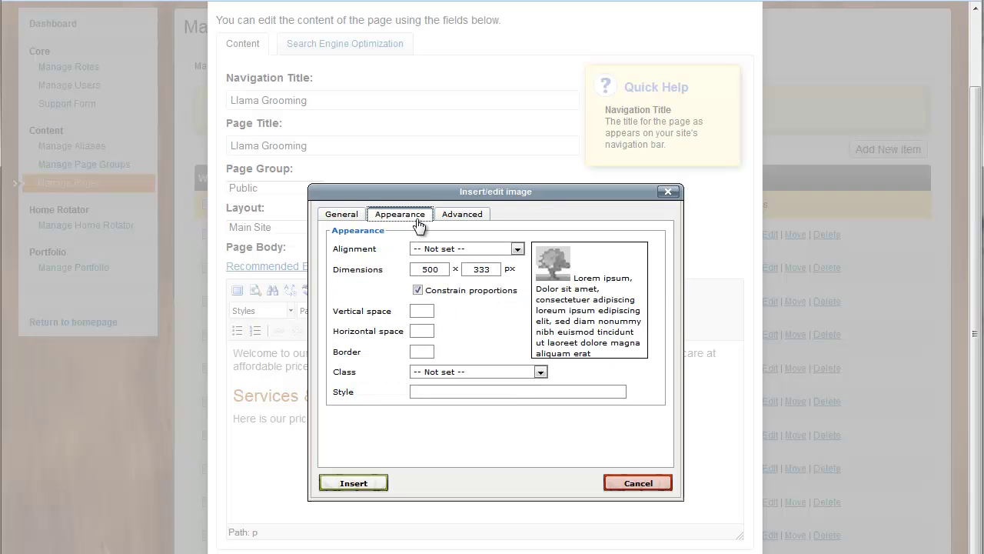
left_click(517, 252)
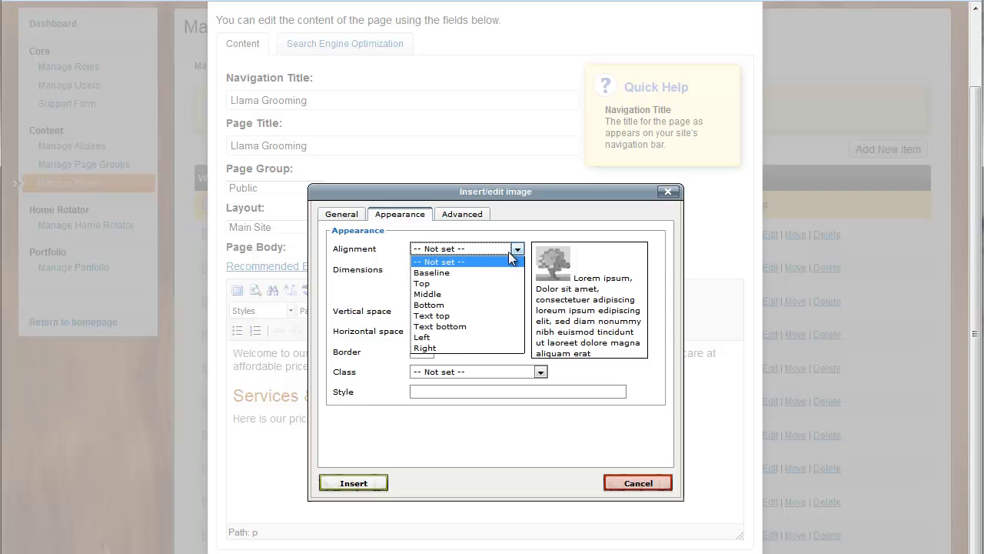
left_click(444, 335)
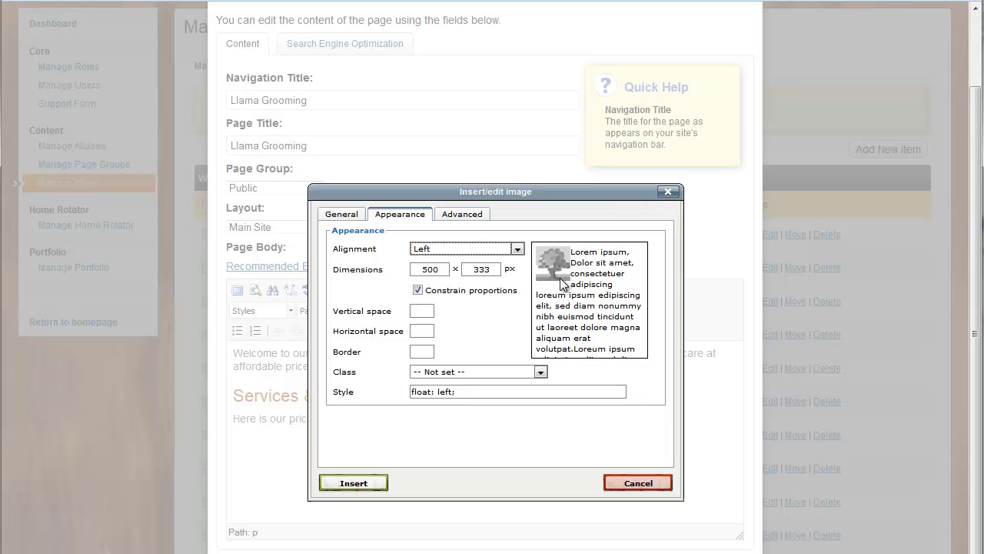
left_click(428, 331)
type("5")
left_click(424, 312)
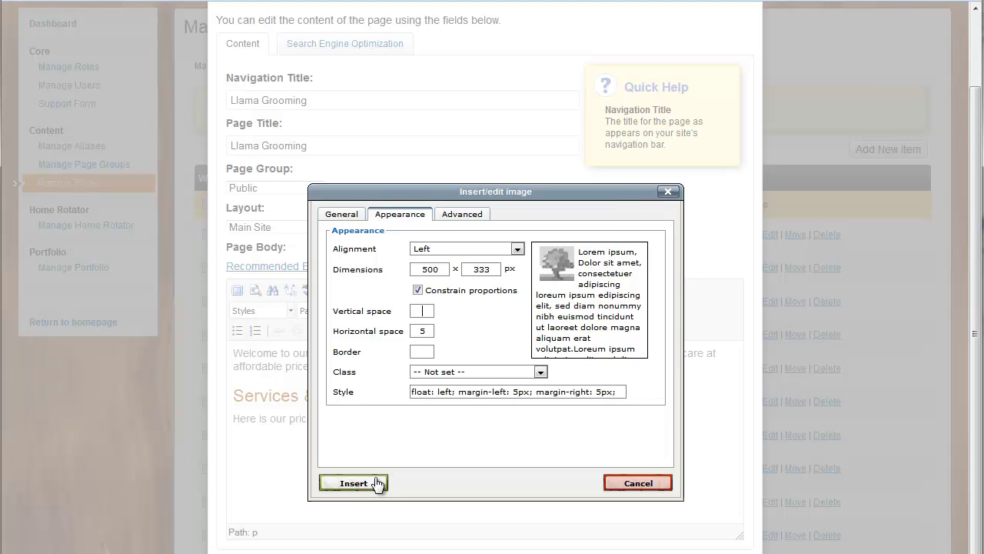
left_click(355, 483)
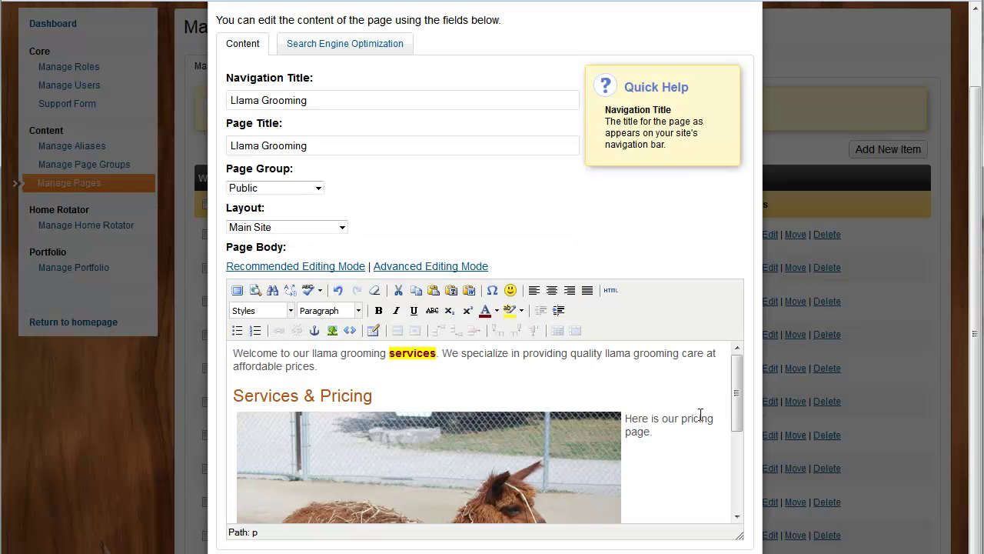
key("Up")
scroll(696, 417, "down", 2)
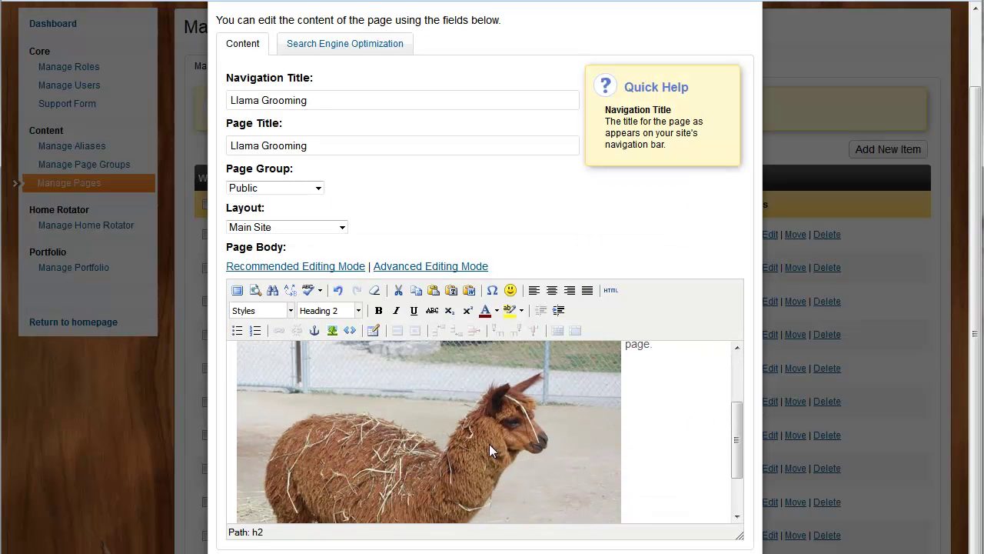
- Add the sentence "I can of course keep typing away." after the pricing sentence beside the llama image
scroll(607, 431, "up", 2)
left_click(663, 431)
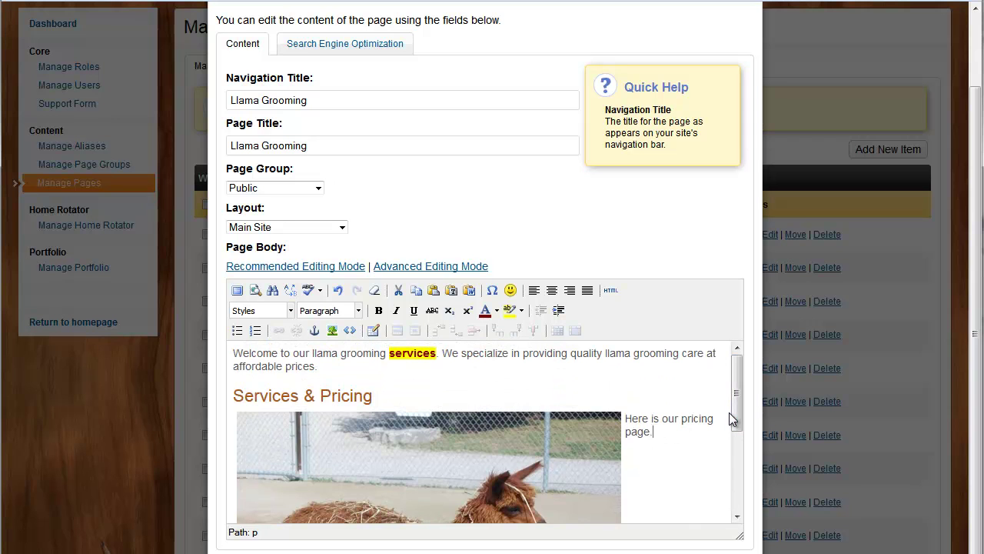
type("I can of course t")
key("BackSpace")
type("keep typing ")
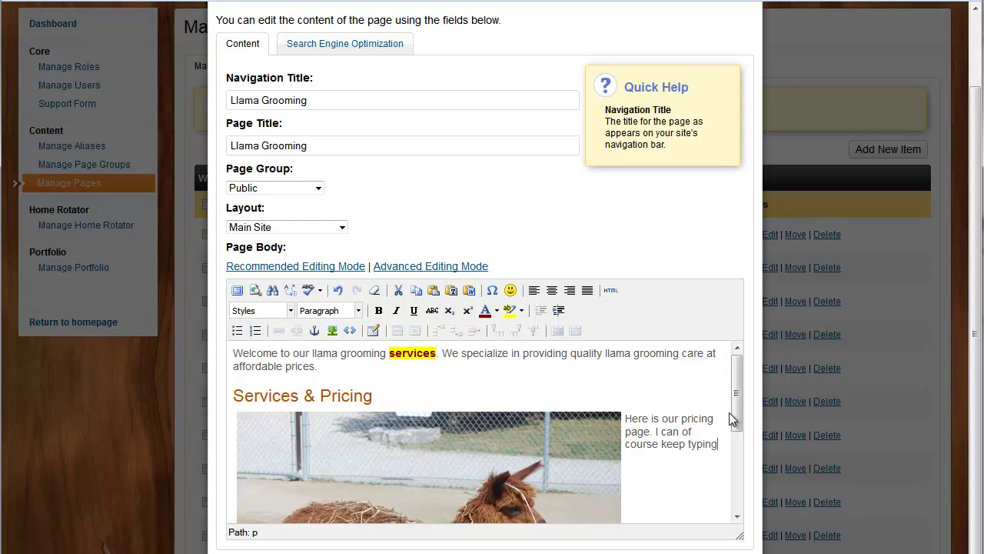
type("away.")
scroll(712, 433, "down", 3)
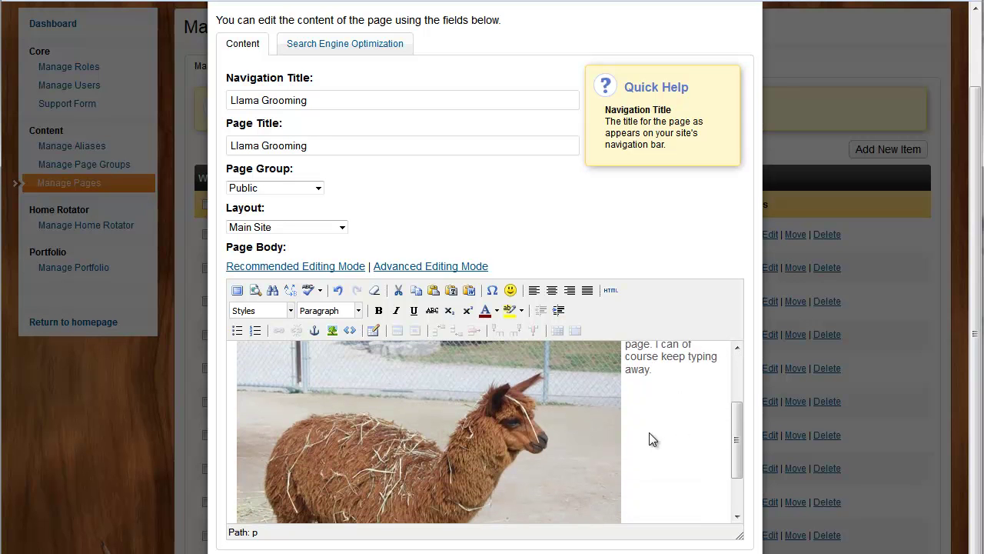
scroll(662, 435, "up", 3)
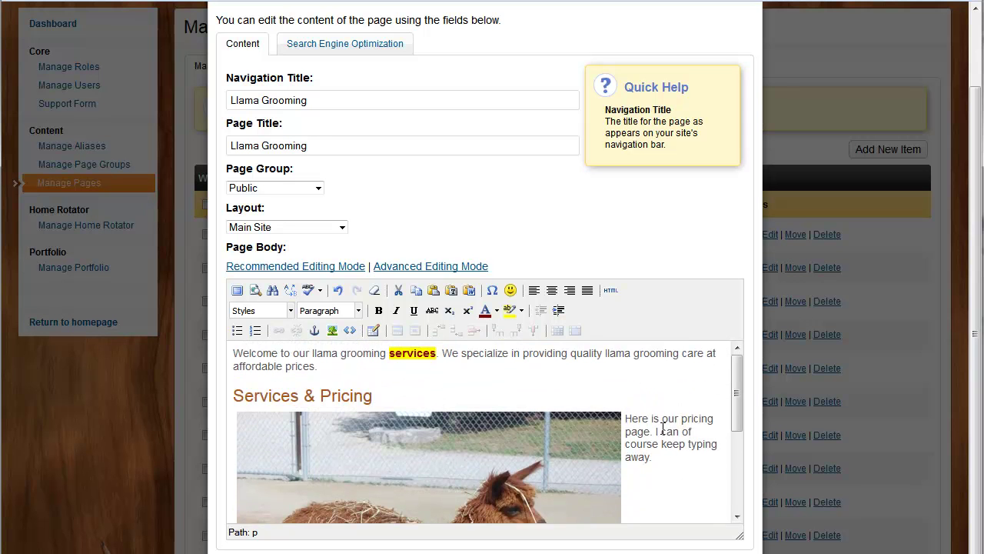
- Insert an empty paragraph between the welcome text and the Services & Pricing heading
scroll(624, 432, "up", 2)
scroll(622, 433, "up", 1)
scroll(617, 431, "down", 5)
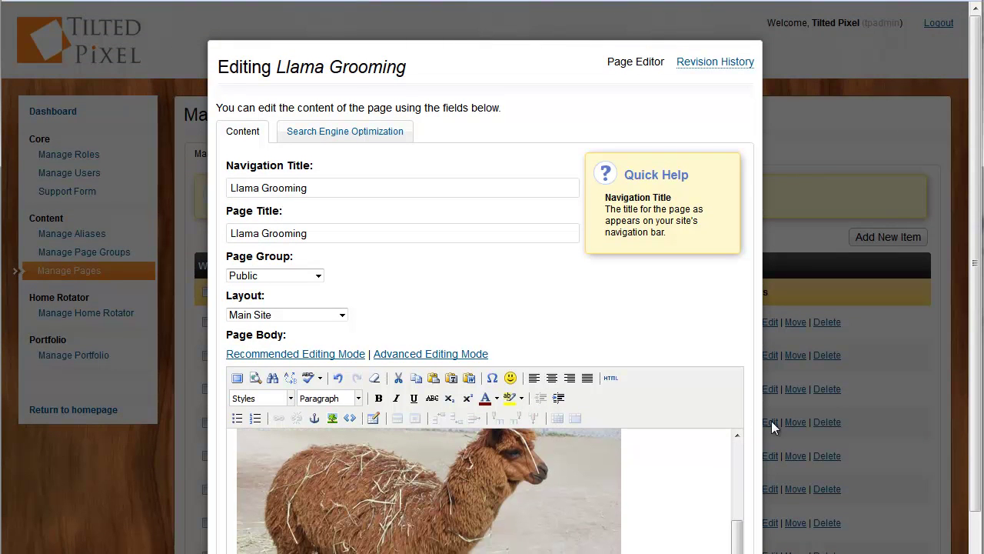
scroll(769, 477, "down", 3)
scroll(736, 435, "up", 2)
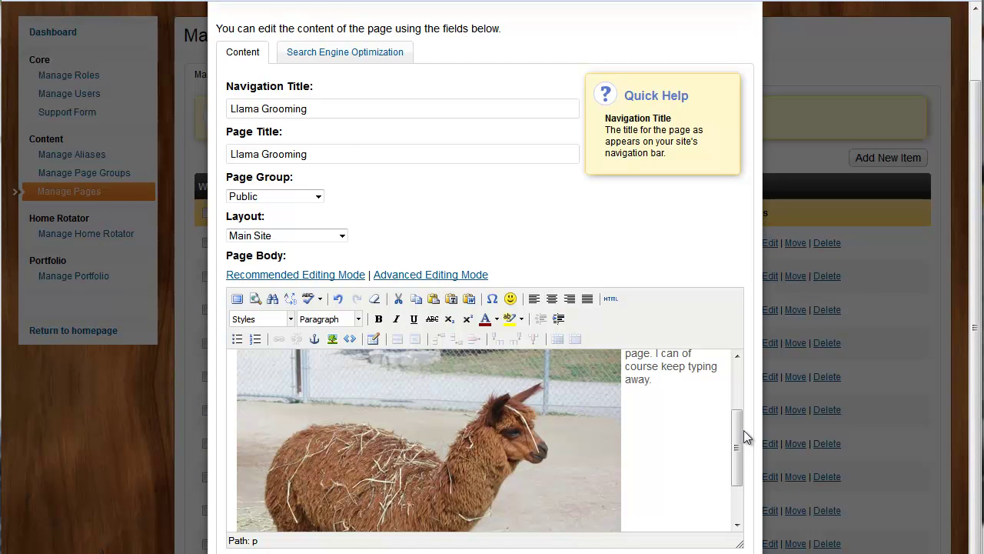
left_click_drag(740, 434, 738, 383)
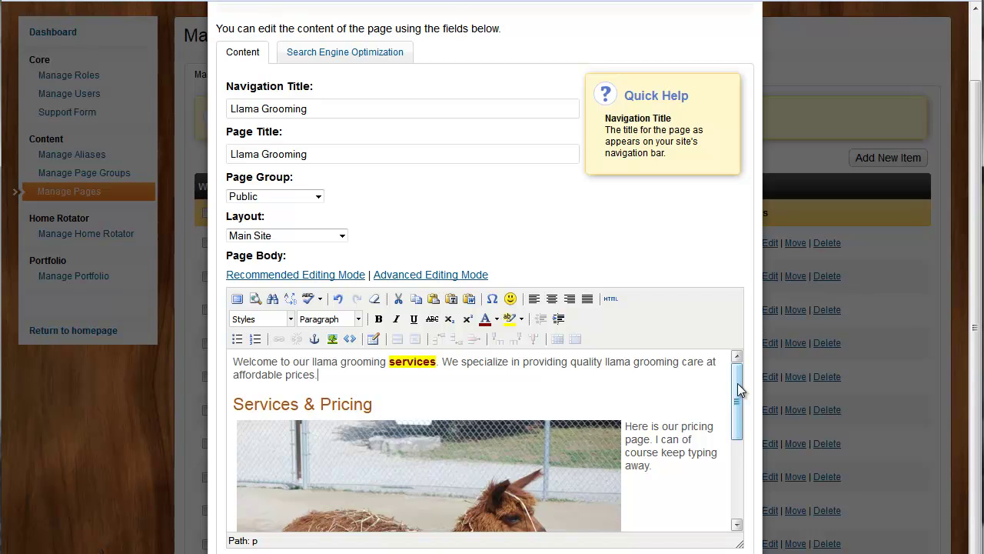
key("Return")
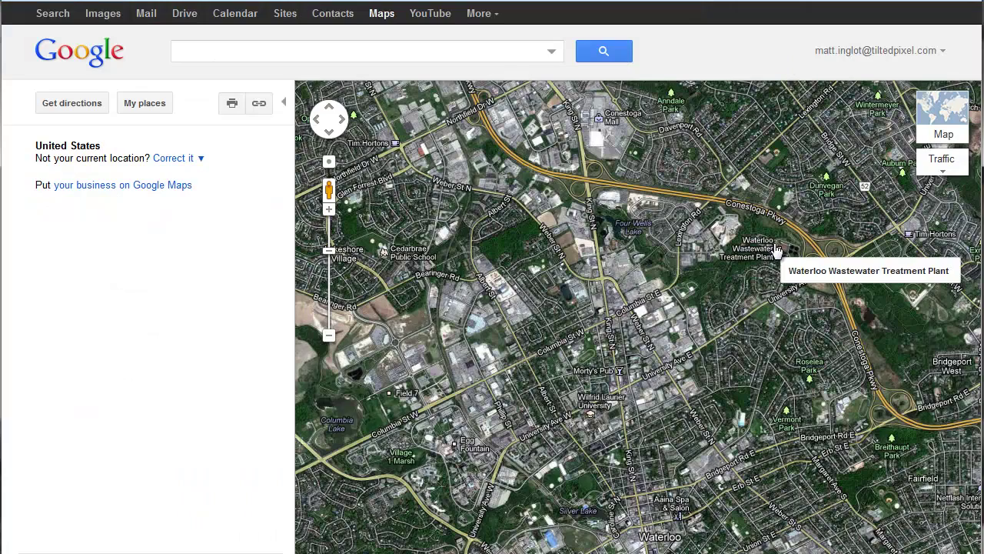
- Switch to Google Maps, frame the area around Columbia St E and Weber St N, and copy the map's website embed HTML
left_click_drag(618, 354, 567, 361)
scroll(566, 359, "up", 1)
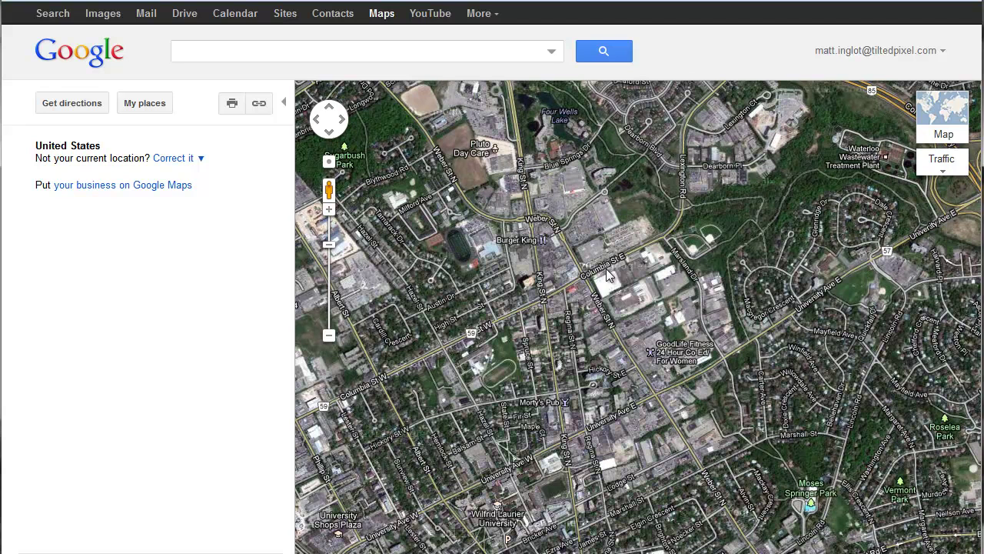
left_click(257, 107)
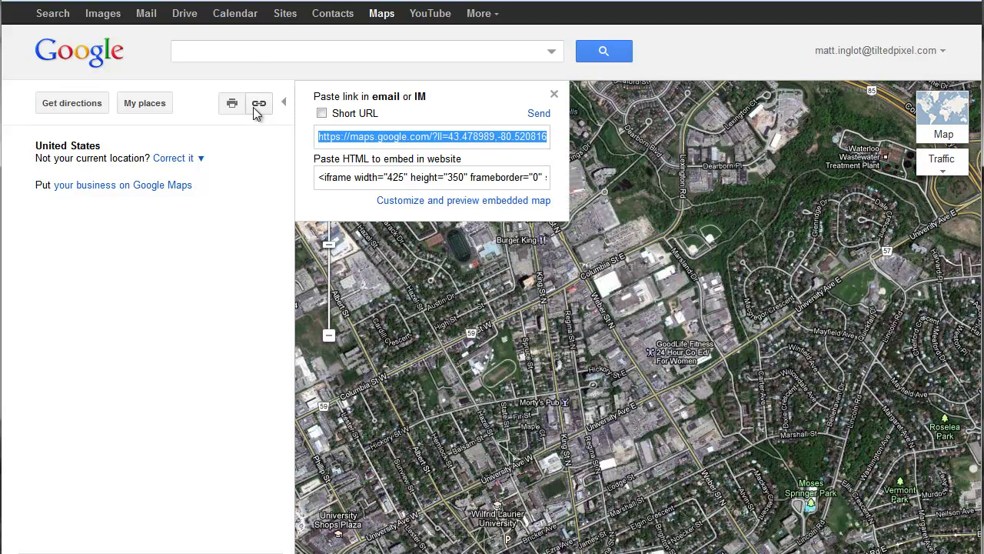
left_click(342, 175)
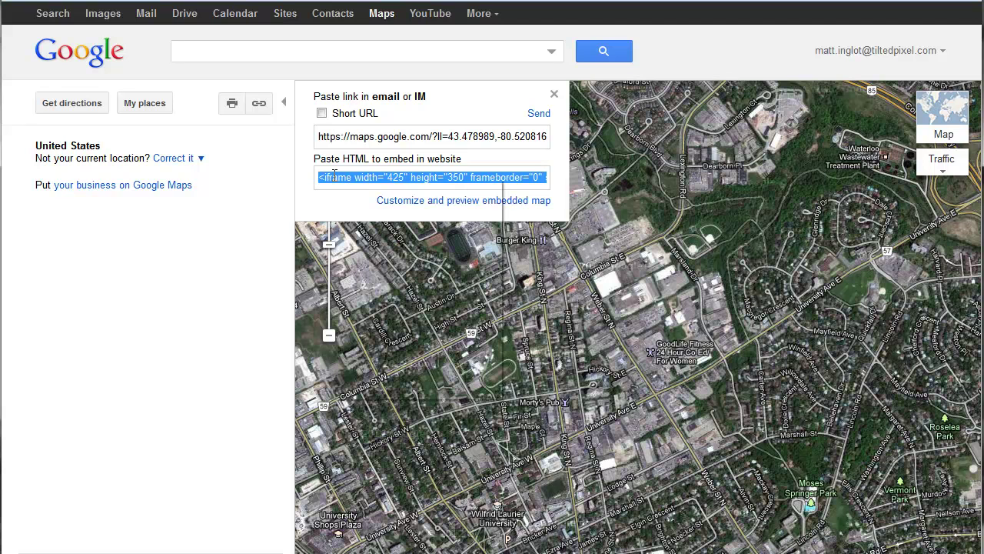
right_click(335, 176)
left_click(371, 227)
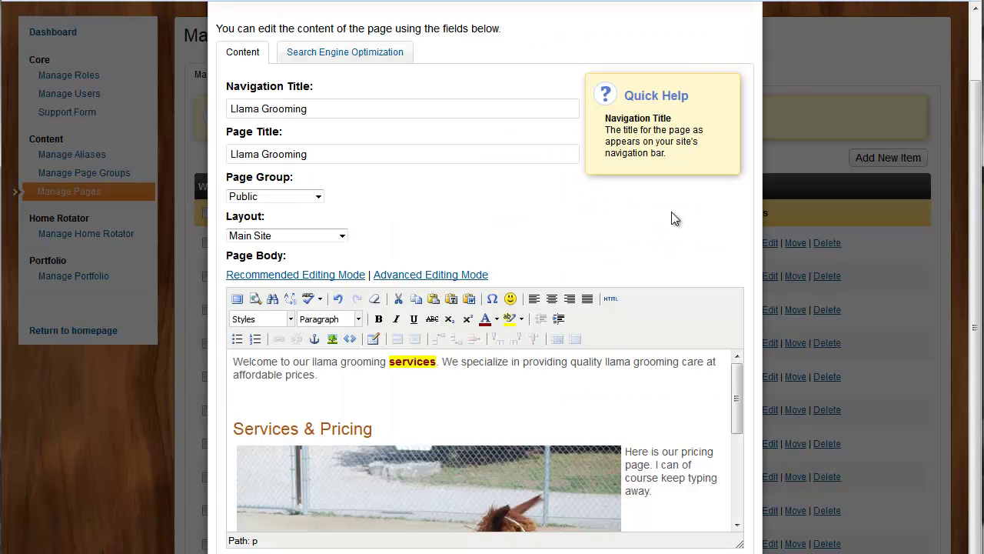
- Place the cursor in the empty paragraph of the page body and view the HTML source without changing it
left_click(416, 396)
left_click(611, 300)
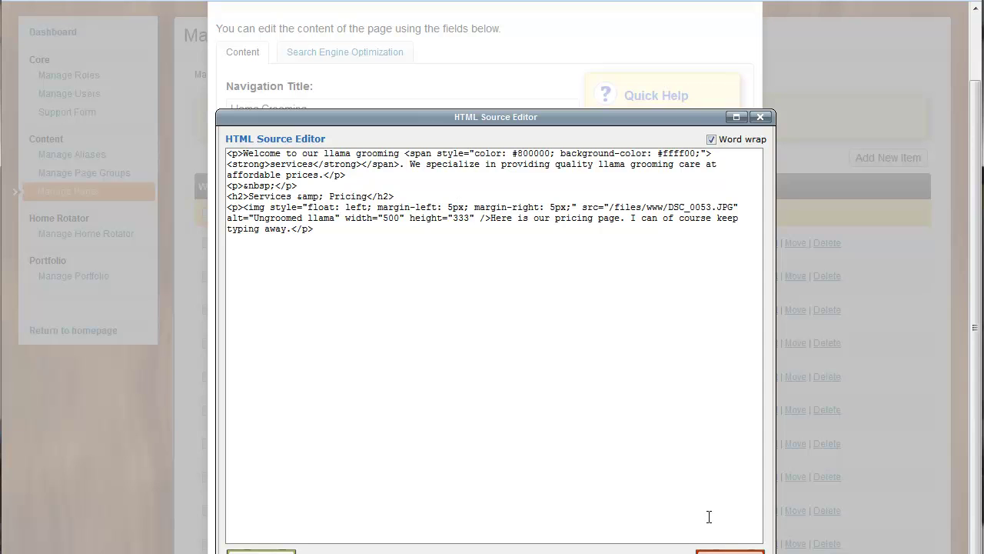
left_click(715, 550)
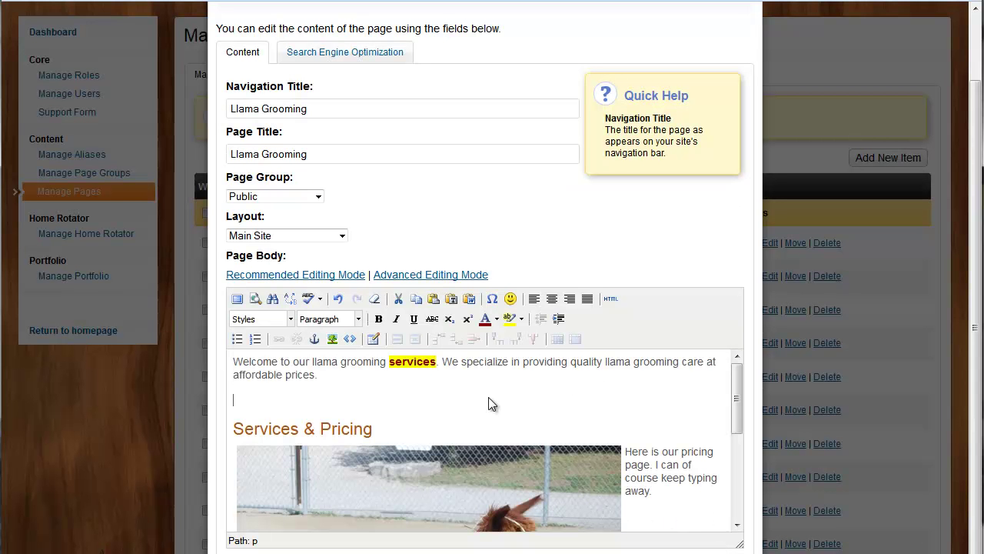
- Insert the copied Google Maps code as a custom embed in the empty paragraph, with a size of 480 by 390 px
left_click(350, 340)
right_click(368, 332)
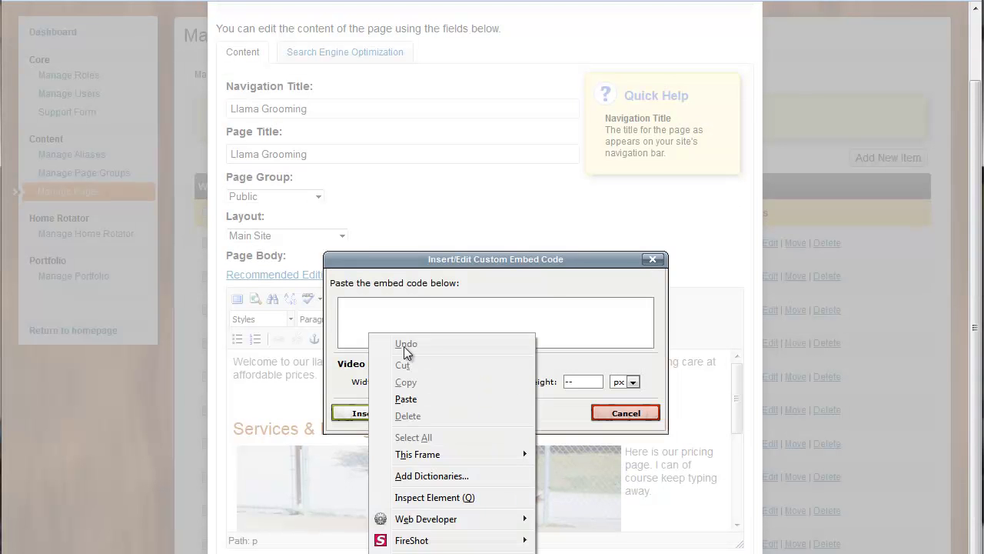
left_click(418, 398)
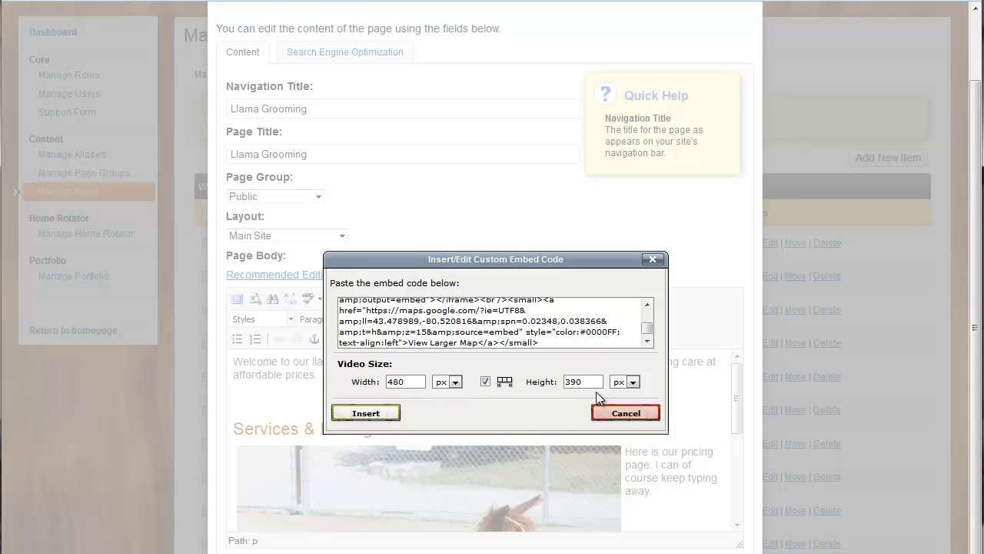
left_click(384, 416)
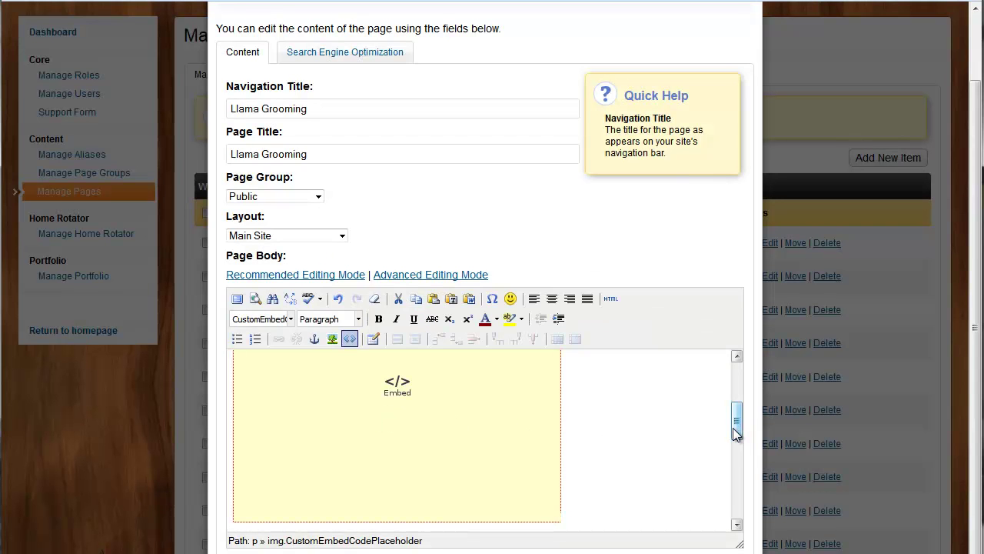
- Check the embed placeholder below the welcome text, and save and publish the Llama Grooming page
left_click_drag(733, 427, 752, 384)
left_click(643, 390)
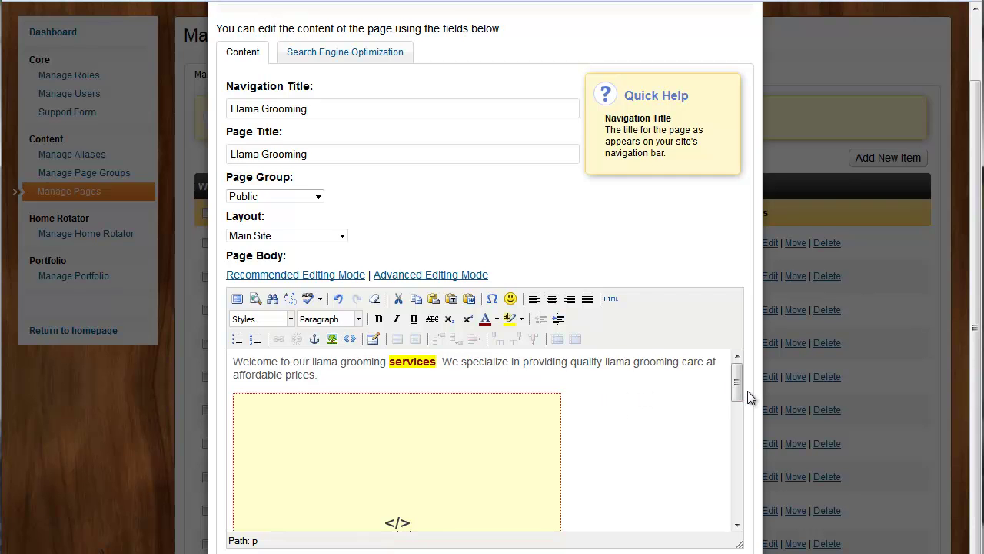
scroll(748, 391, "down", 2)
left_click(702, 538)
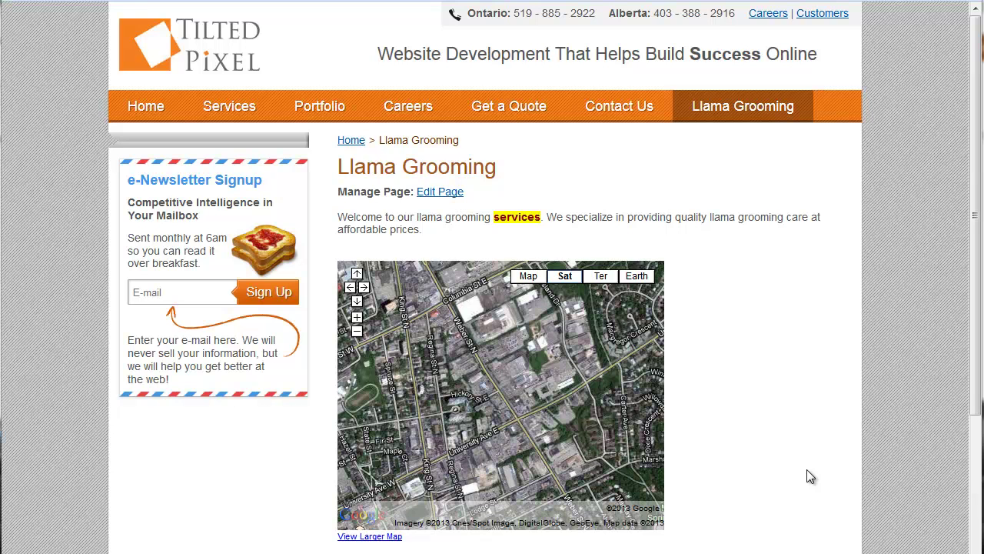
- Go to the site's homepage and look through the rotator slides and the content sections below them
left_click(149, 110)
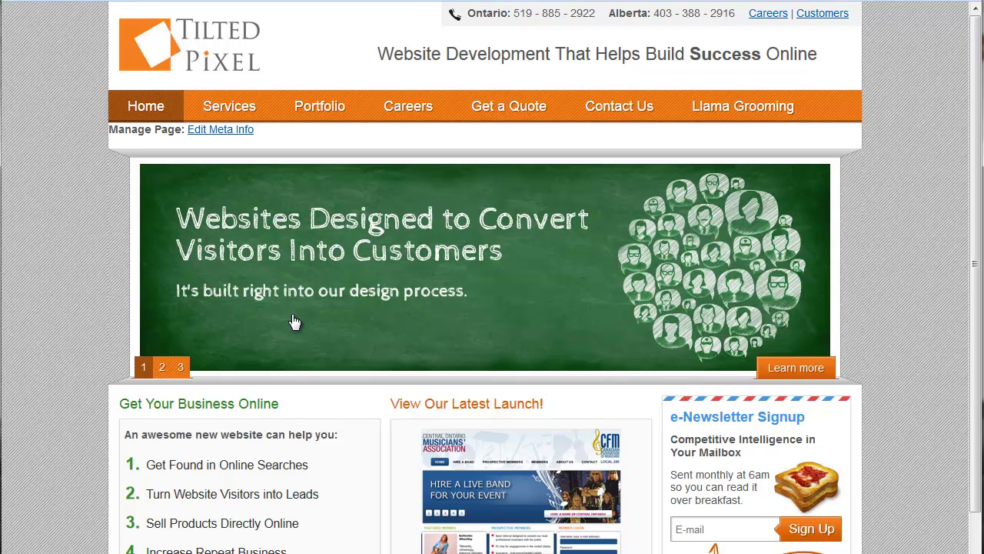
left_click(163, 368)
left_click(181, 368)
left_click(163, 368)
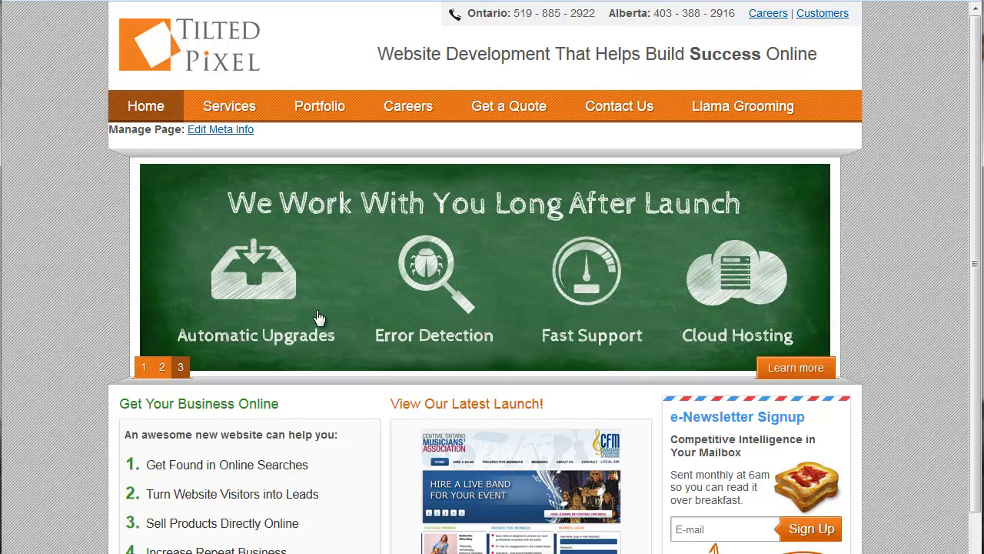
scroll(195, 320, "down", 1)
scroll(195, 315, "down", 3)
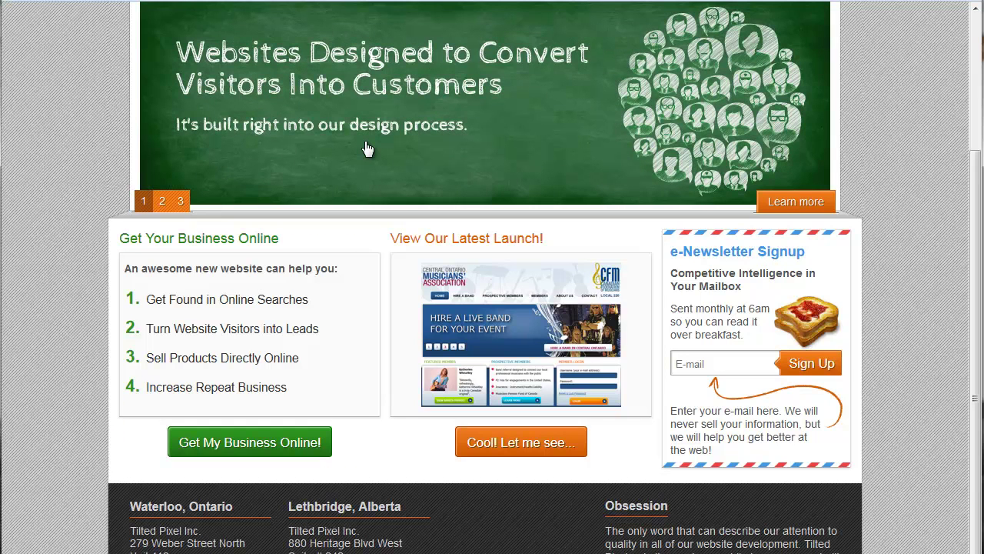
- Open the homepage's "Get Your Business Online" section for editing
mouse_move(327, 274)
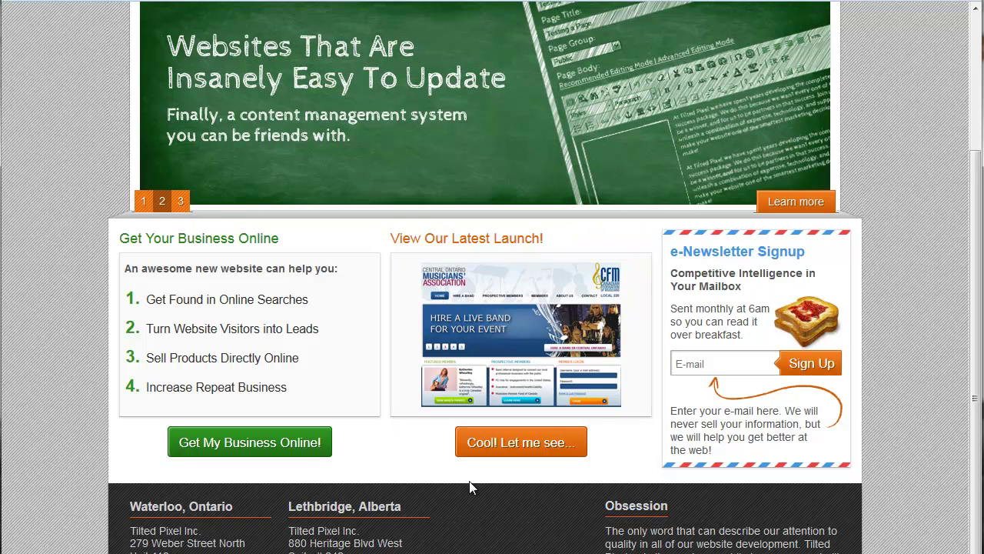
mouse_move(344, 434)
left_click(369, 243)
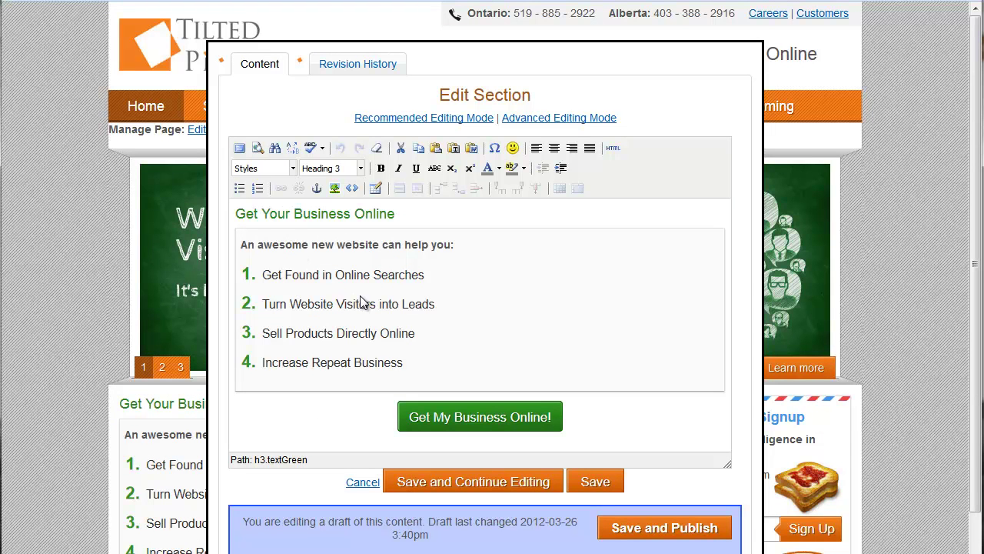
- Change the text of the section's green button to "Get Me Online Now!"
left_click(593, 425)
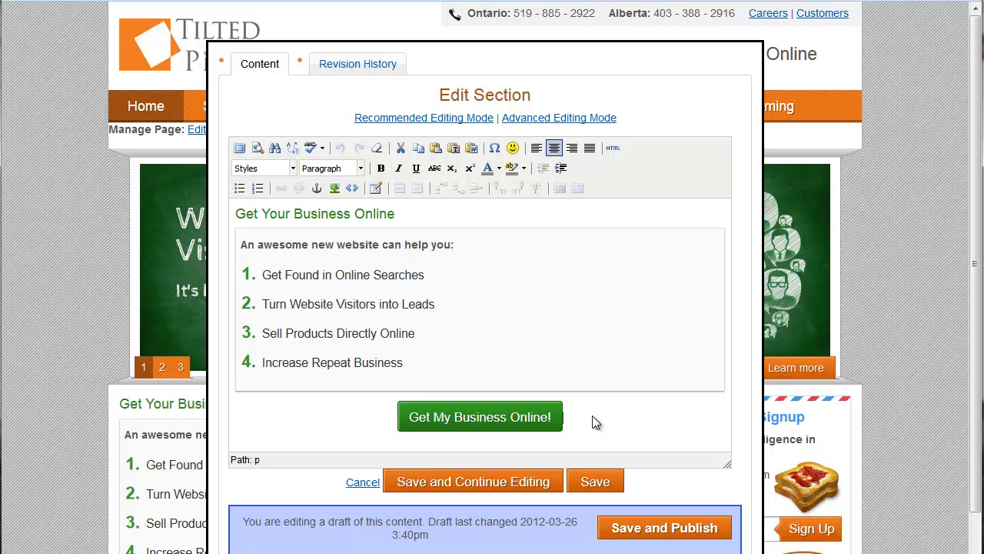
left_click(553, 417)
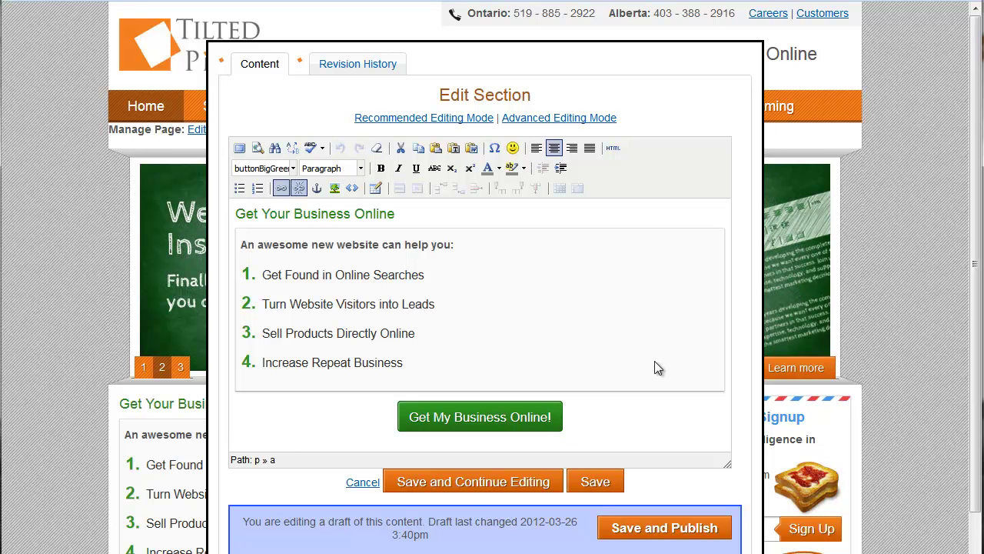
key("BackSpace")
key("BackSpace")
key("BackSpace")
key("BackSpace")
key("BackSpace")
key("BackSpace")
key("BackSpace")
key("BackSpace")
key("BackSpace")
key("BackSpace")
key("BackSpace")
key("BackSpace")
key("BackSpace")
key("BackSpace")
key("BackSpace")
key("BackSpace")
key("BackSpace")
key("BackSpace")
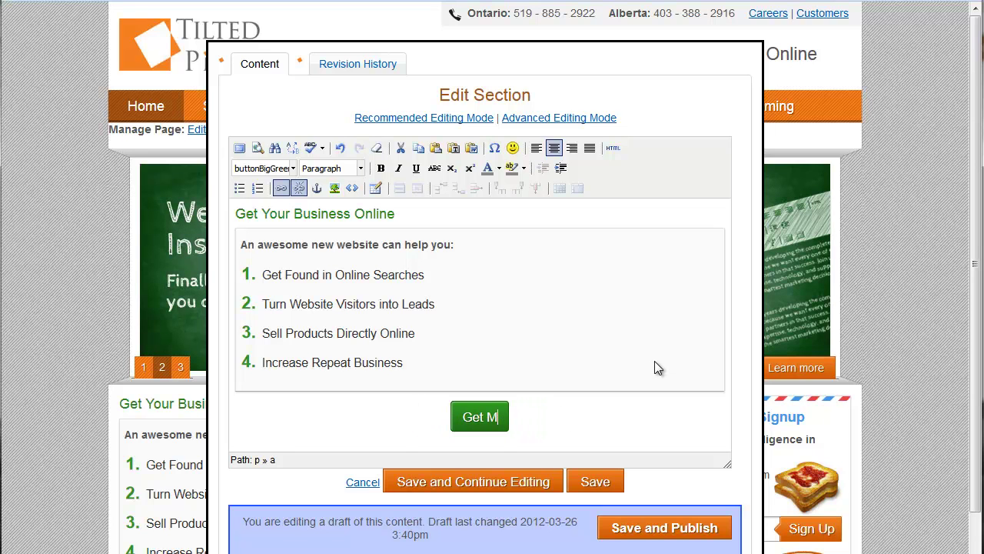
type("e Online Now!")
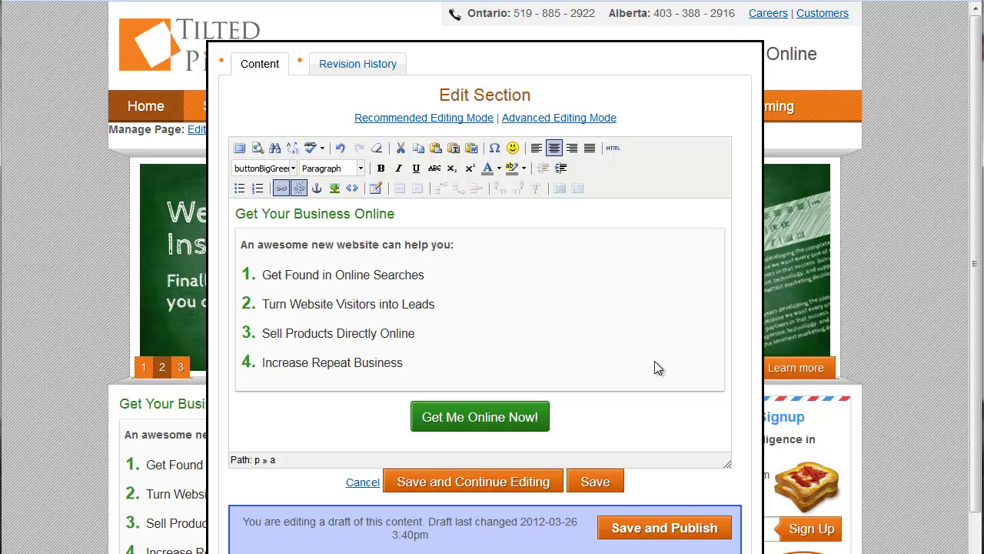
left_click(582, 425)
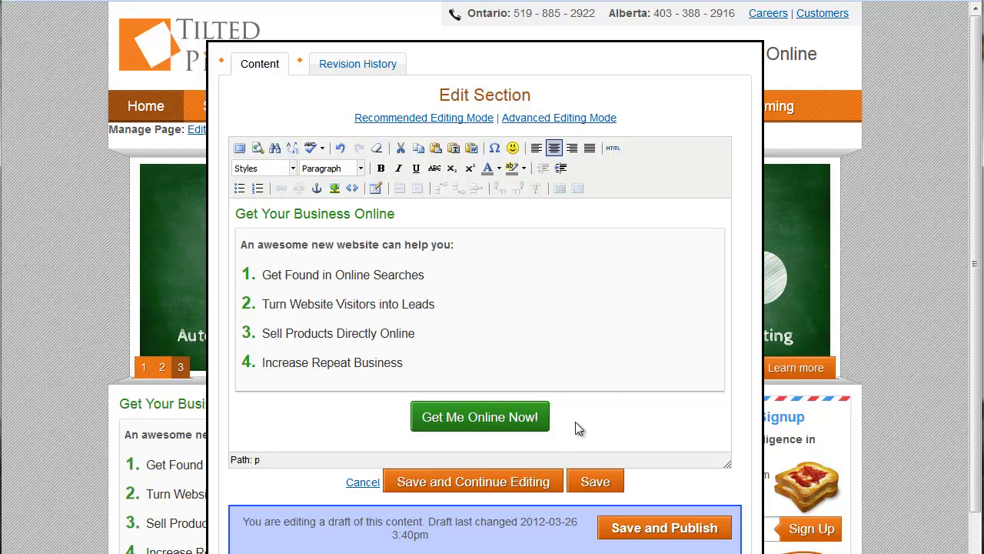
- Delete the green button below the numbered list and enter "BUY NOW" in its place
left_click_drag(576, 421, 412, 421)
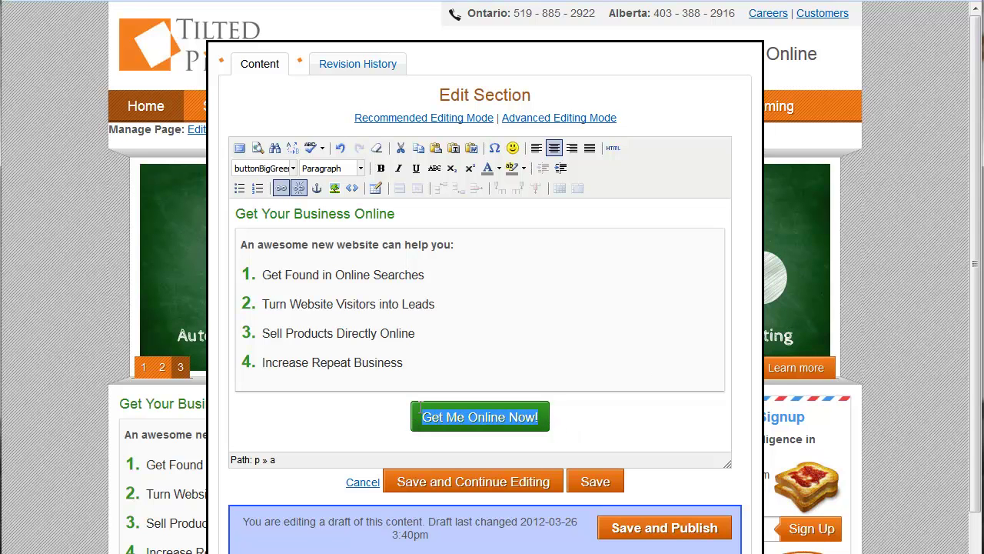
key("Delete")
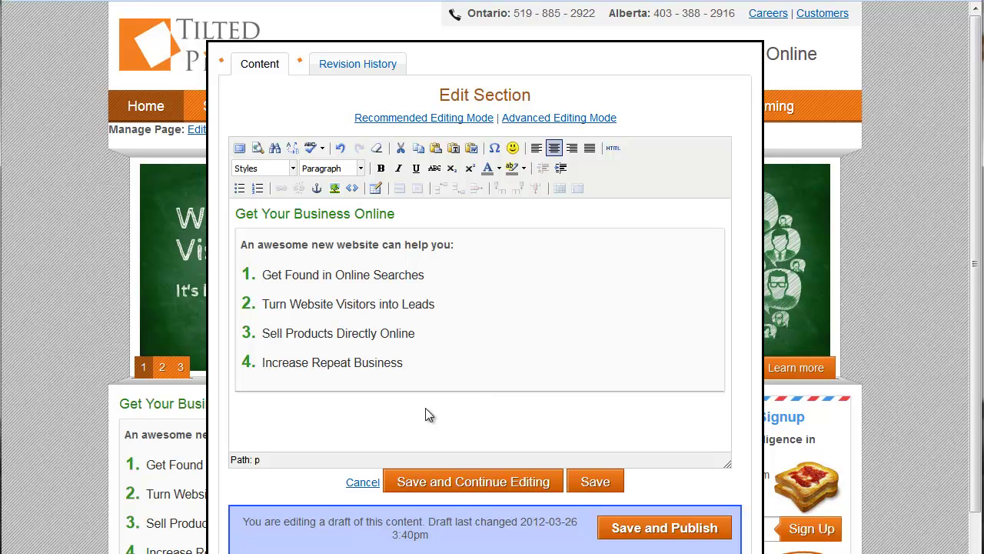
type("BUY NOW")
- Apply the buttonBigOrange style to the BUY NOW text
left_click_drag(515, 413, 447, 405)
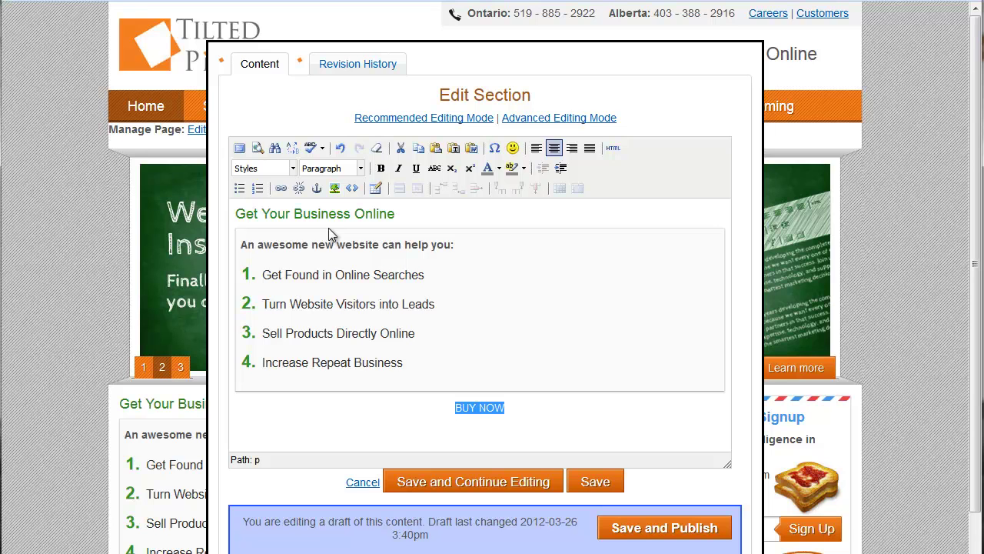
left_click(294, 168)
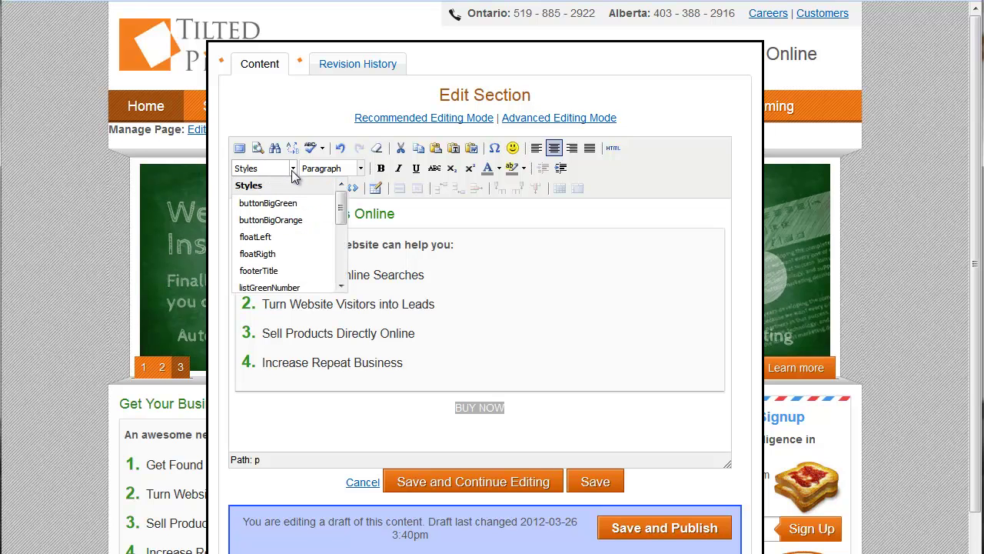
left_click(278, 223)
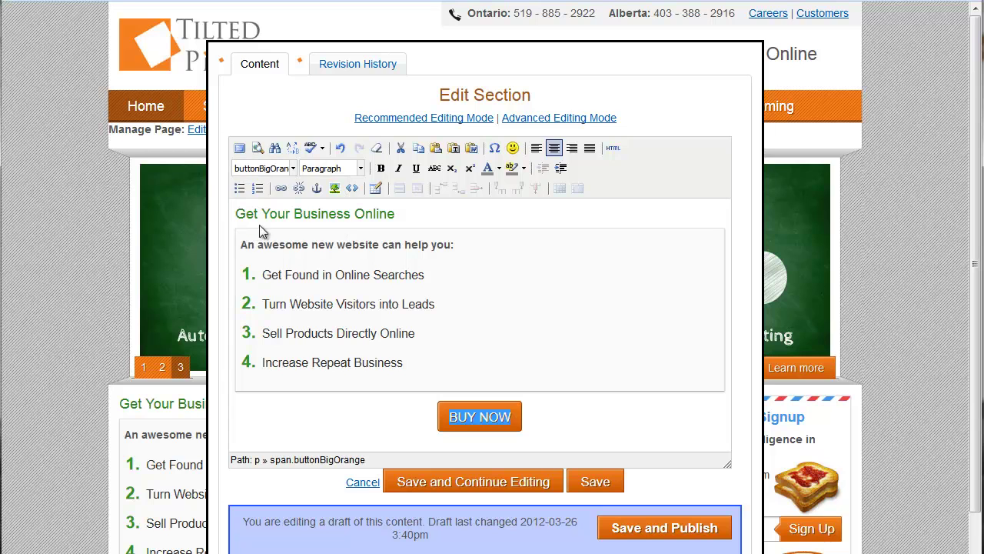
left_click(581, 430)
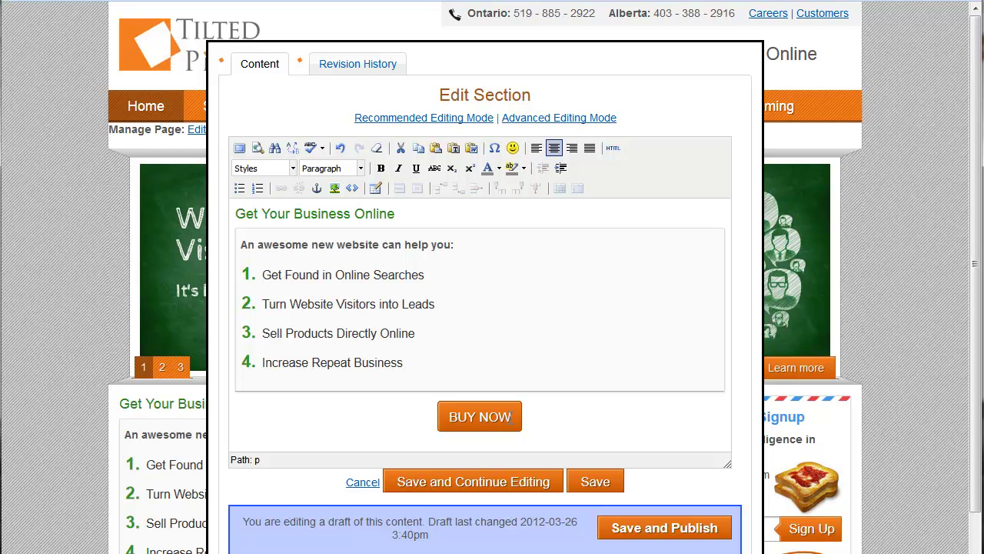
- Open the link options for the BUY NOW text, close them without inserting a link, and discard the section's unsaved edits
left_click_drag(511, 418, 449, 422)
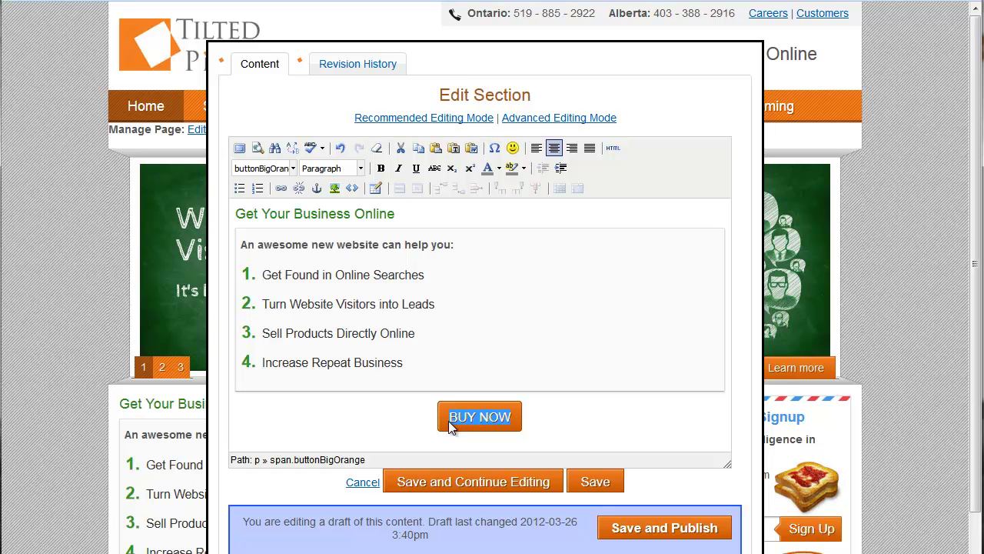
left_click(279, 191)
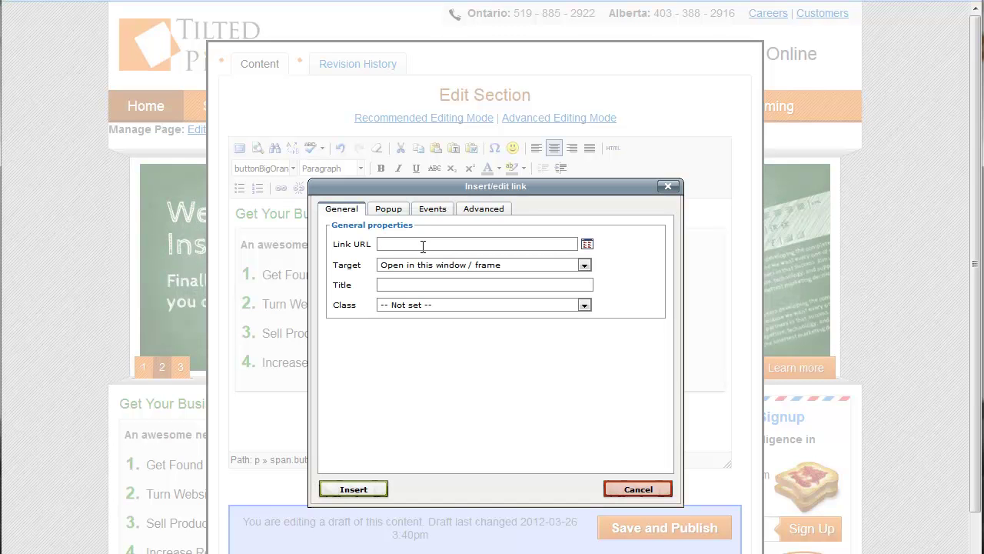
left_click(650, 487)
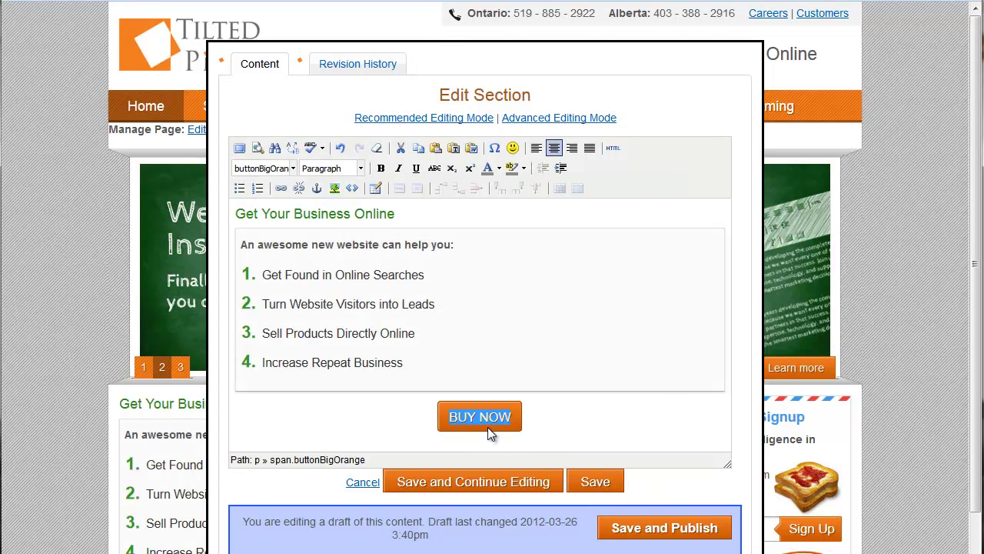
left_click(470, 313)
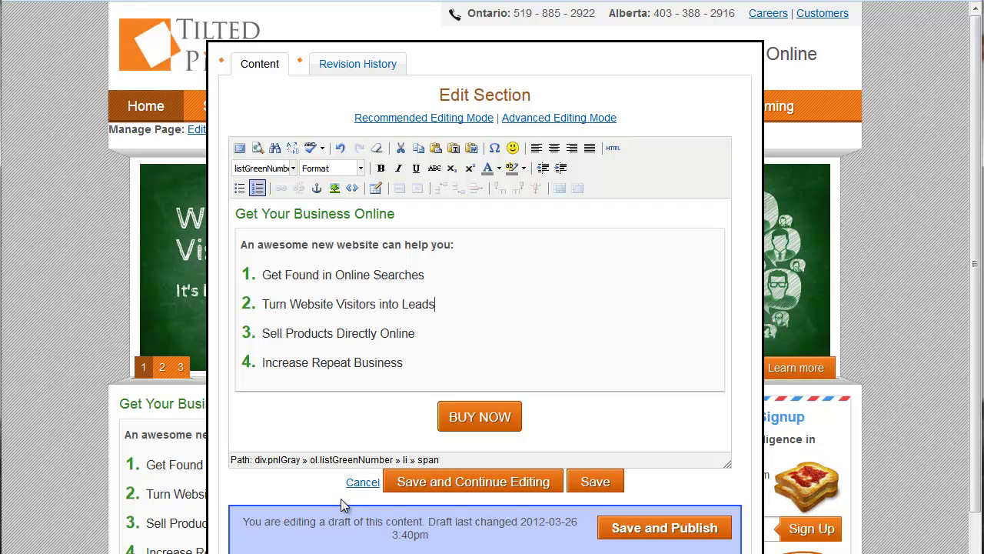
left_click(361, 483)
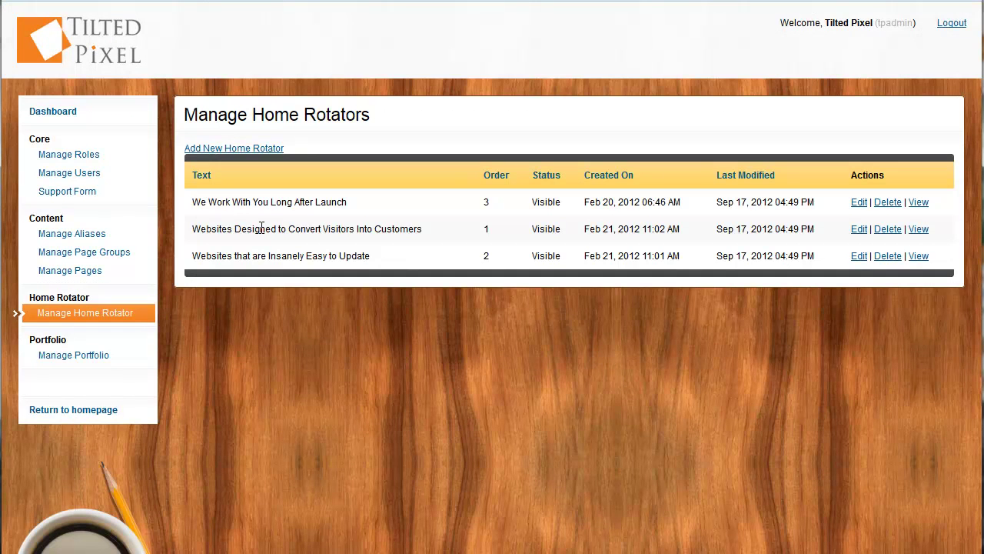
- Open a blank home rotator form, examine its Text, Image, Link, Order and Status fields, and cancel it
left_click(265, 152)
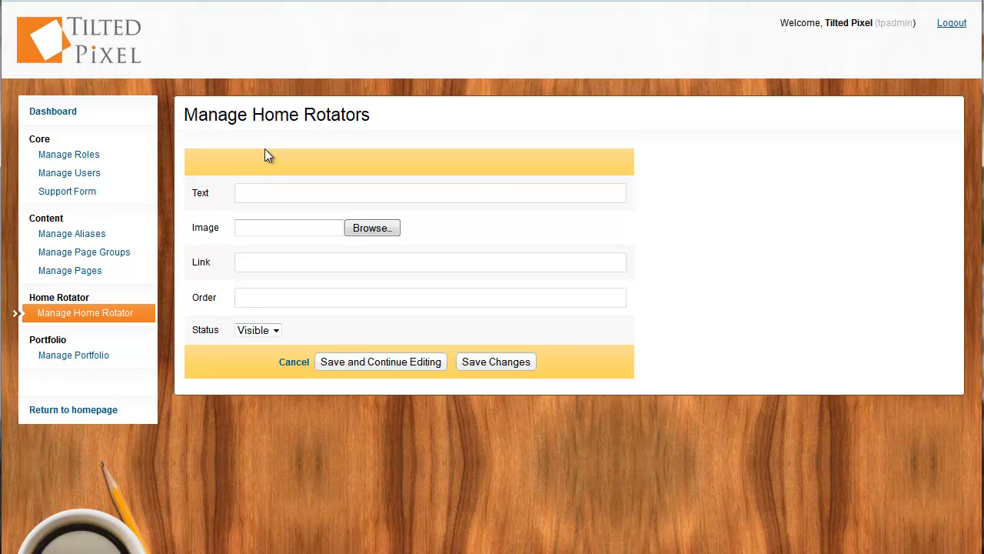
left_click(263, 194)
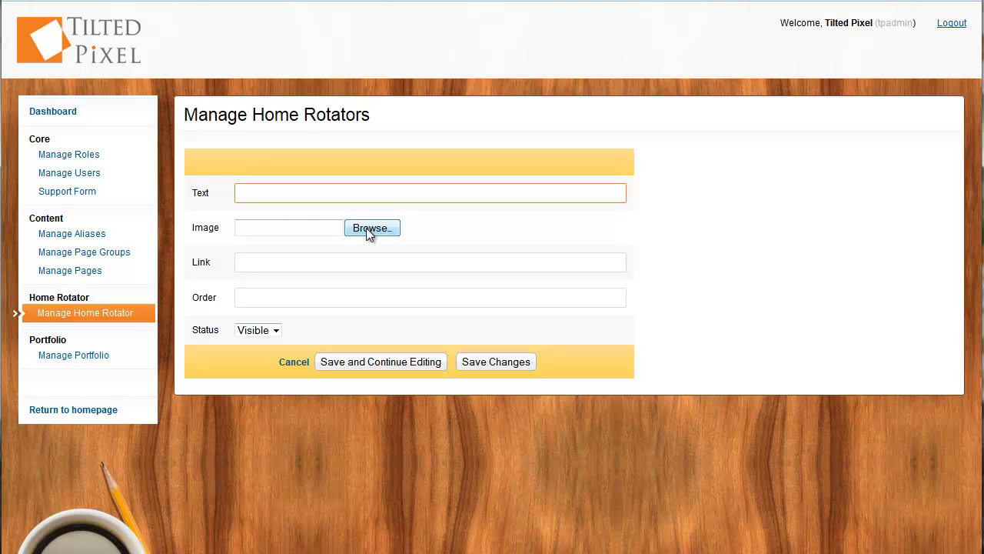
left_click(318, 262)
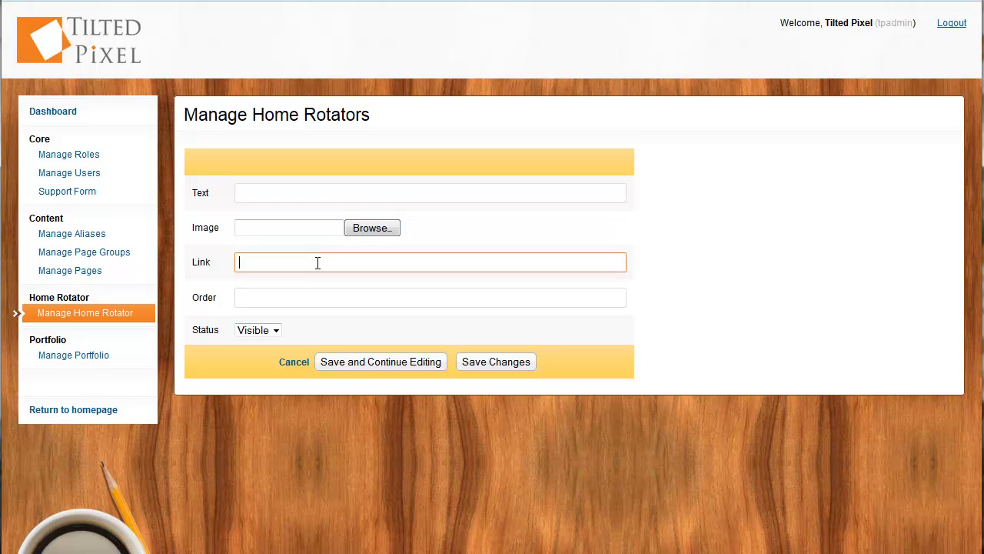
left_click(277, 300)
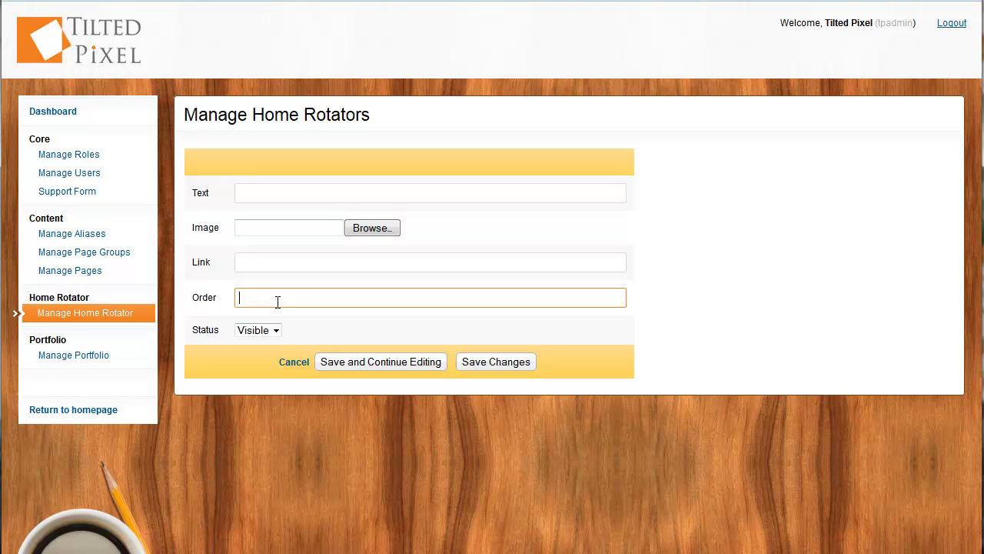
left_click(269, 332)
left_click(313, 328)
left_click(300, 371)
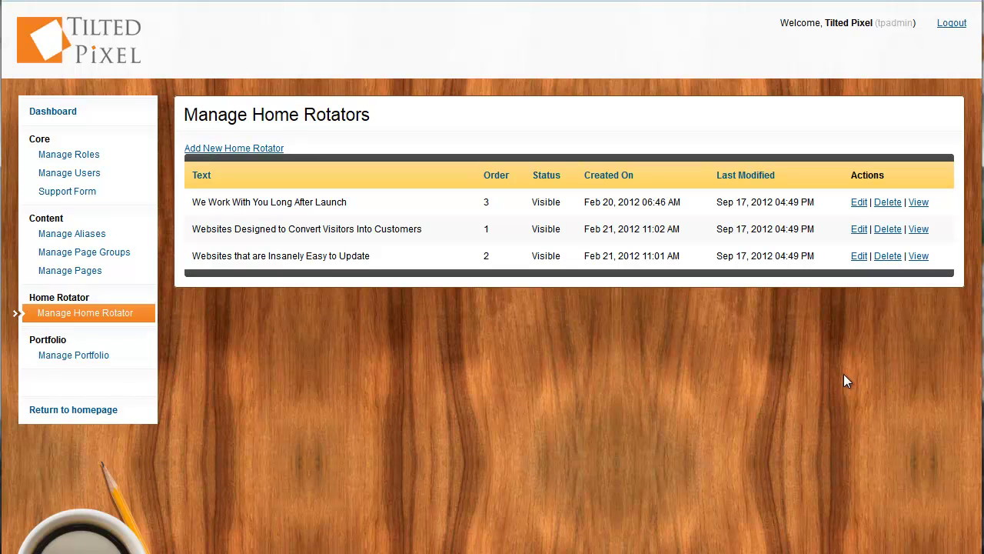
- View the list of portfolio entries and the website's landing pages
left_click(105, 358)
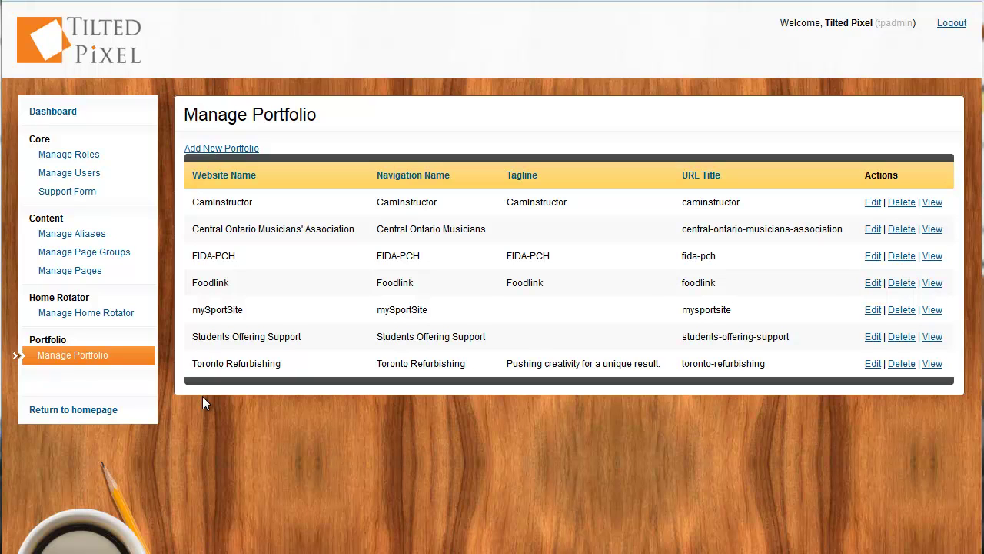
left_click(103, 283)
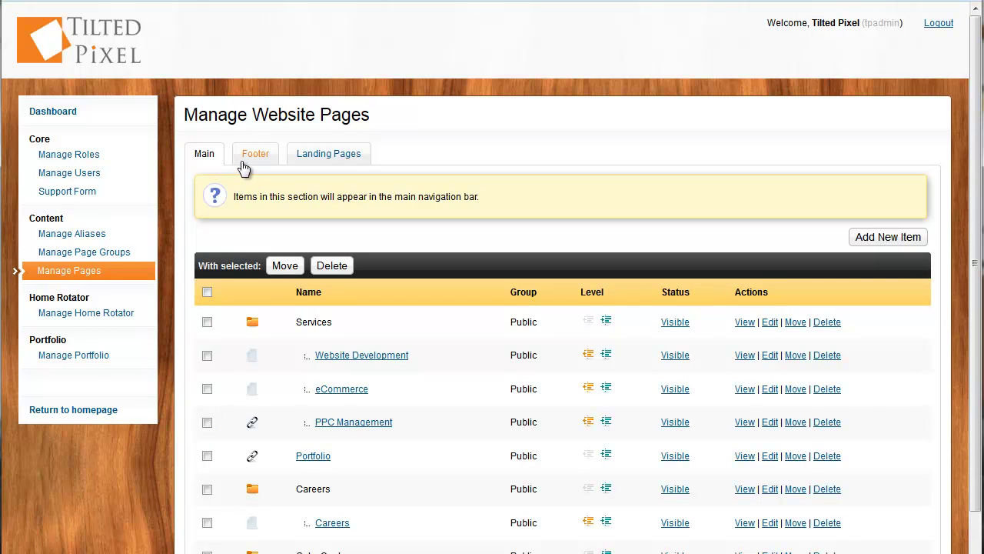
left_click(300, 158)
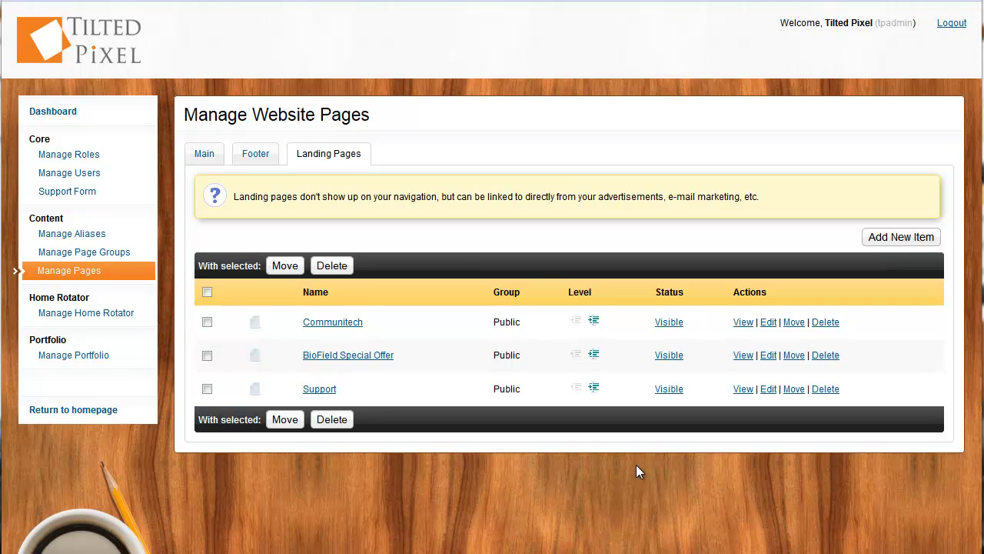
- Review the alias name and target URL of the ref-cms page alias and close it without saving
left_click(94, 235)
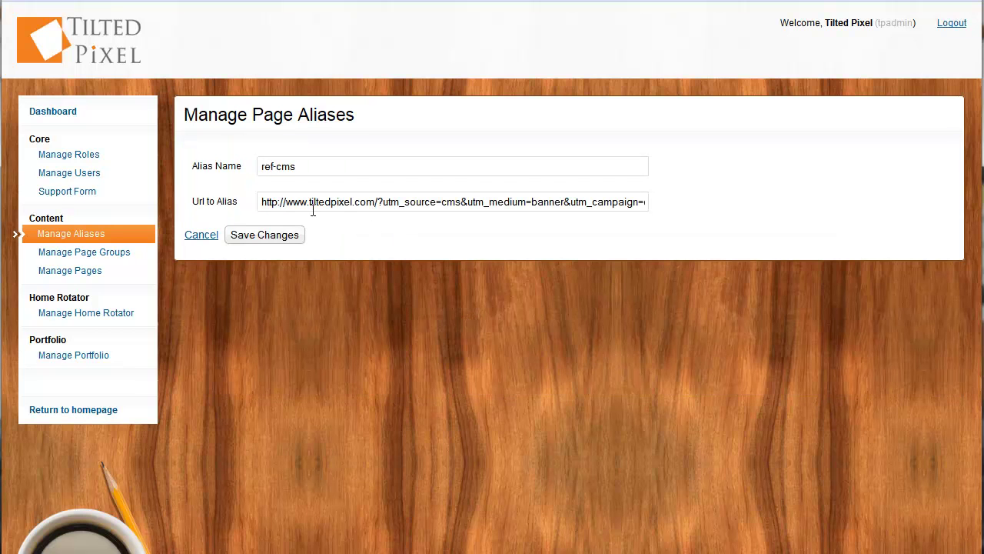
left_click(280, 206)
left_click_drag(283, 203, 666, 193)
left_click(666, 193)
left_click(396, 167)
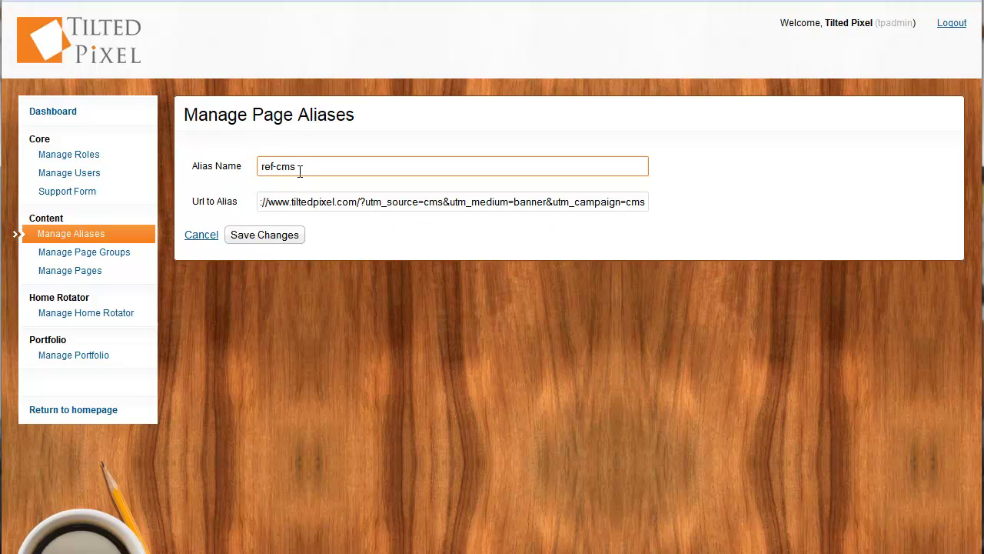
left_click(199, 240)
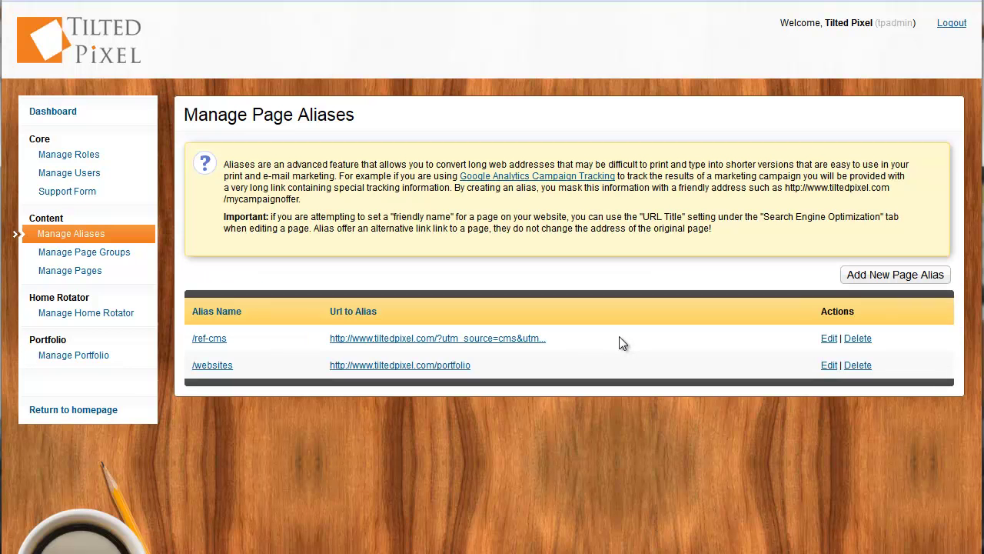